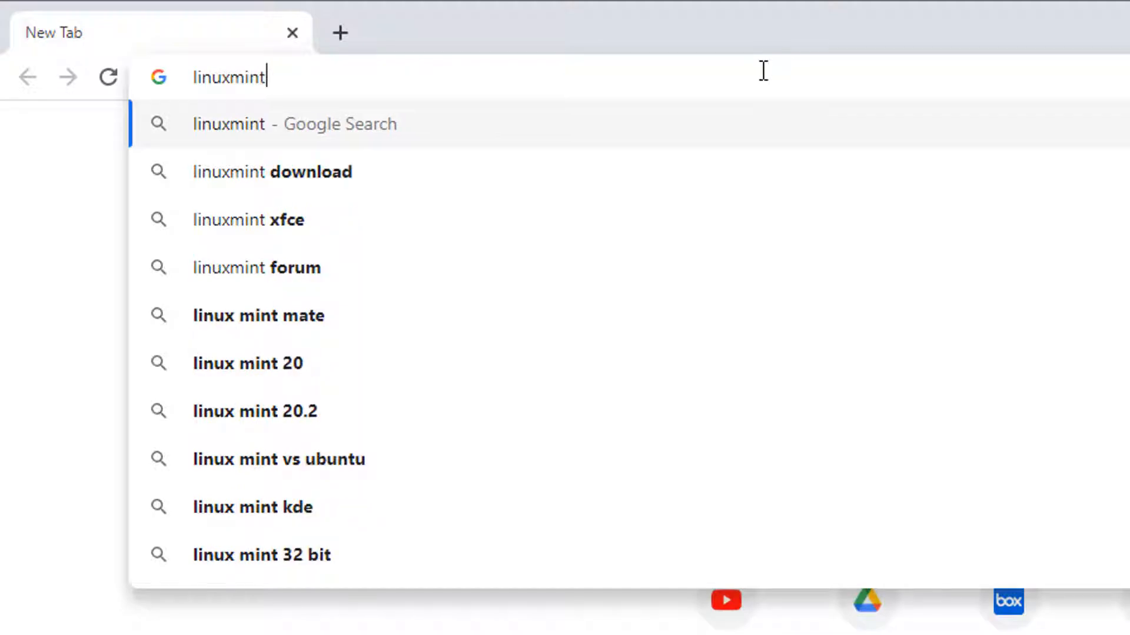
Search Google for 'linuxmint download'.
{"action": "key", "text": "Down"}
{"action": "key", "text": "Return"}
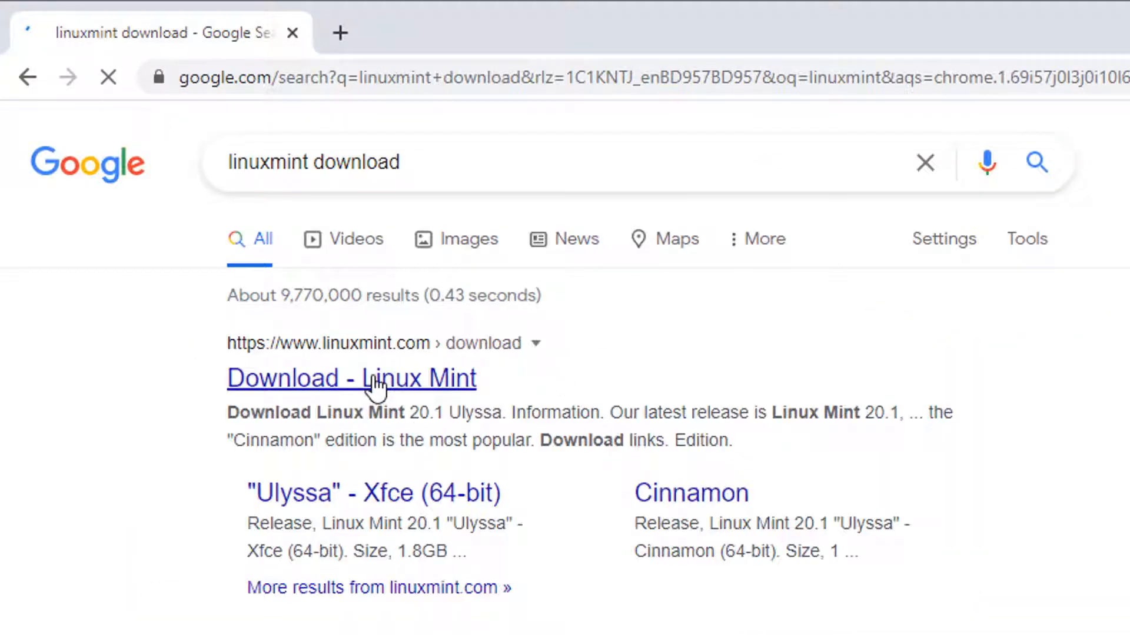
Start the Linux Mint 20.1 Cinnamon 64-bit ISO download from the EvoWise CDN mirror, then minimize Chrome.
{"action": "left_click", "coordinate": [373, 386]}
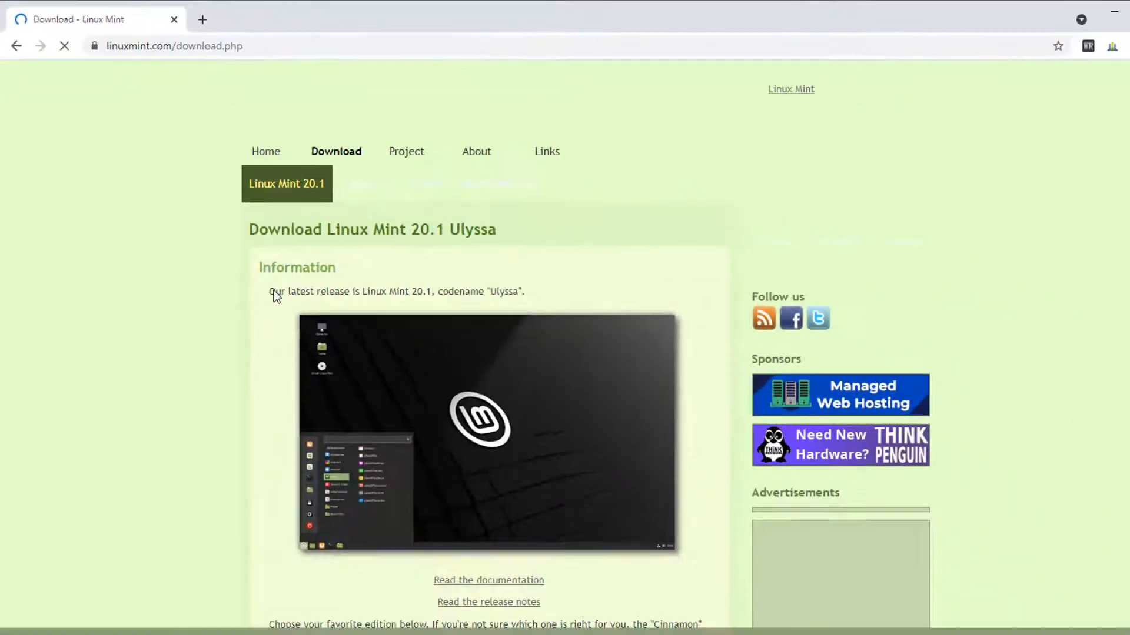
{"action": "scroll", "coordinate": [275, 296], "scroll_direction": "down", "scroll_amount": 6}
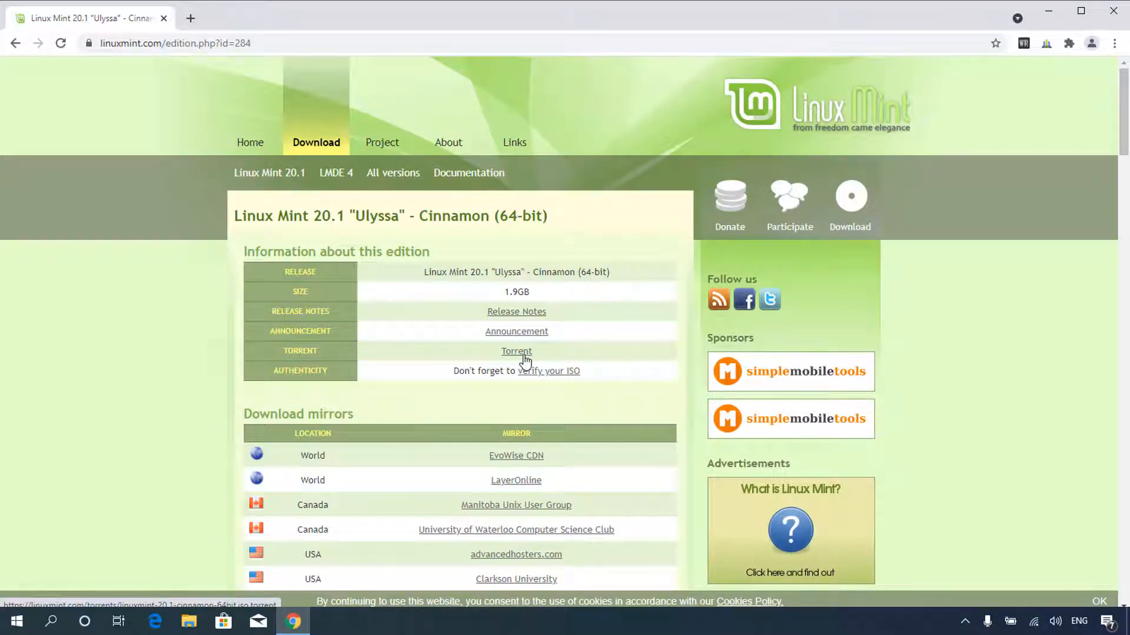
{"action": "scroll", "coordinate": [470, 383], "scroll_direction": "down", "scroll_amount": 2}
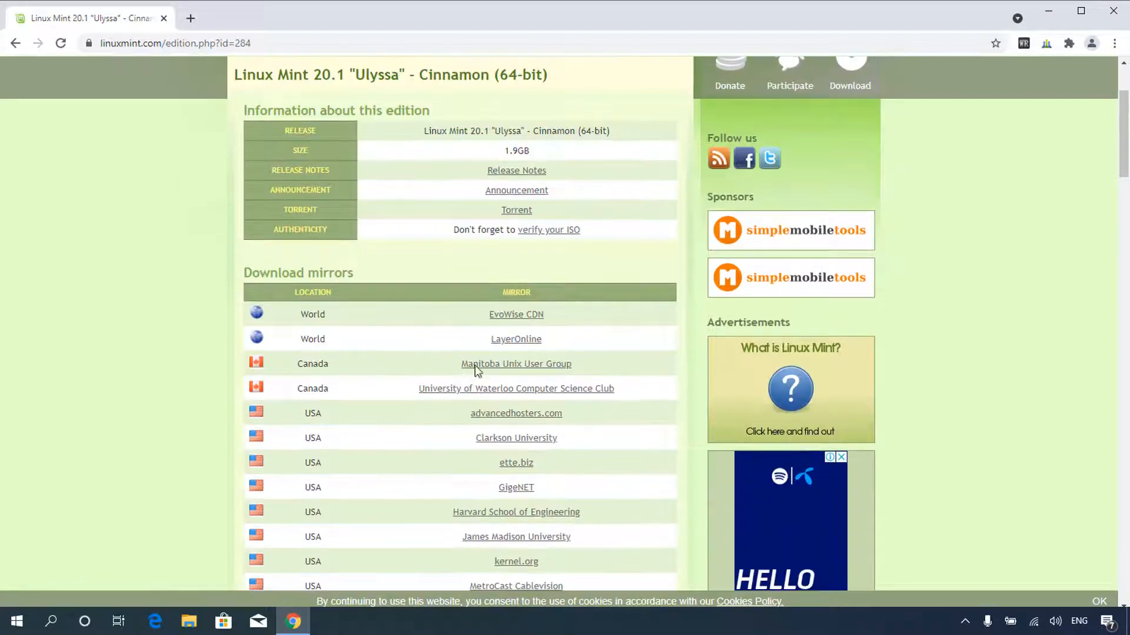
{"action": "left_click", "coordinate": [523, 318]}
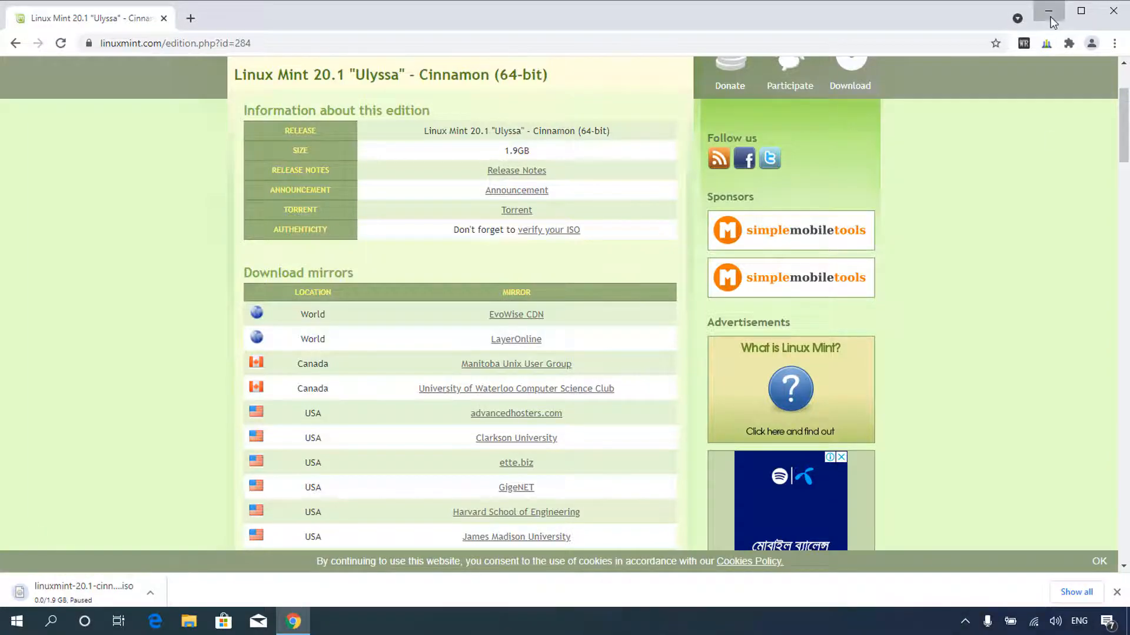
{"action": "left_click", "coordinate": [1048, 11]}
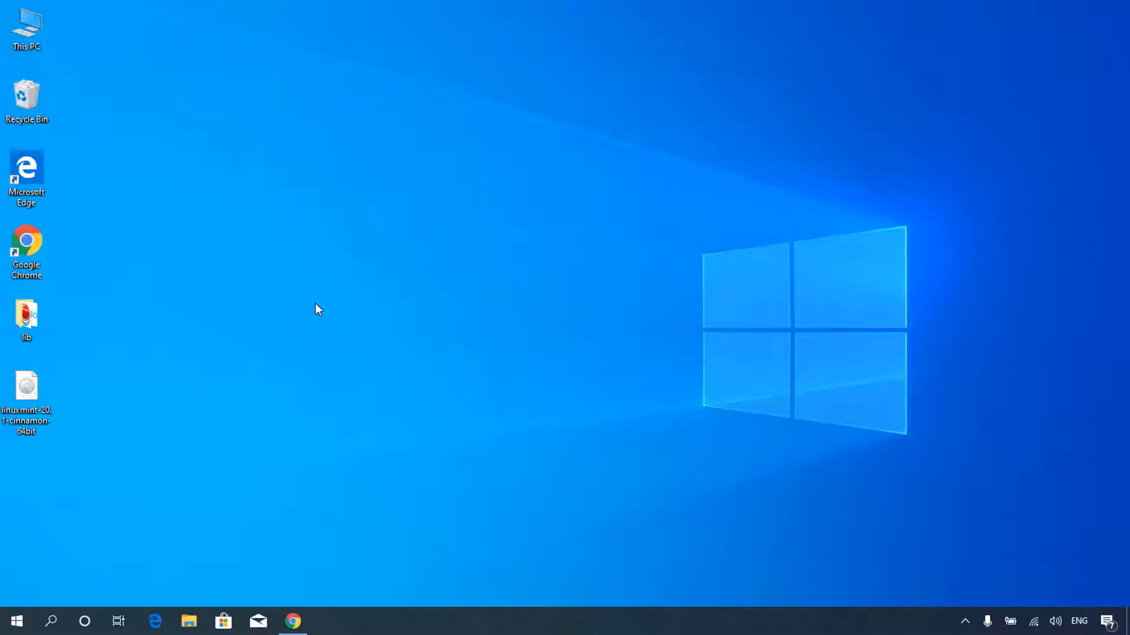
Launch VMware Workstation Pro from a Windows search for 'vm' and centre its window.
{"action": "left_click", "coordinate": [52, 621]}
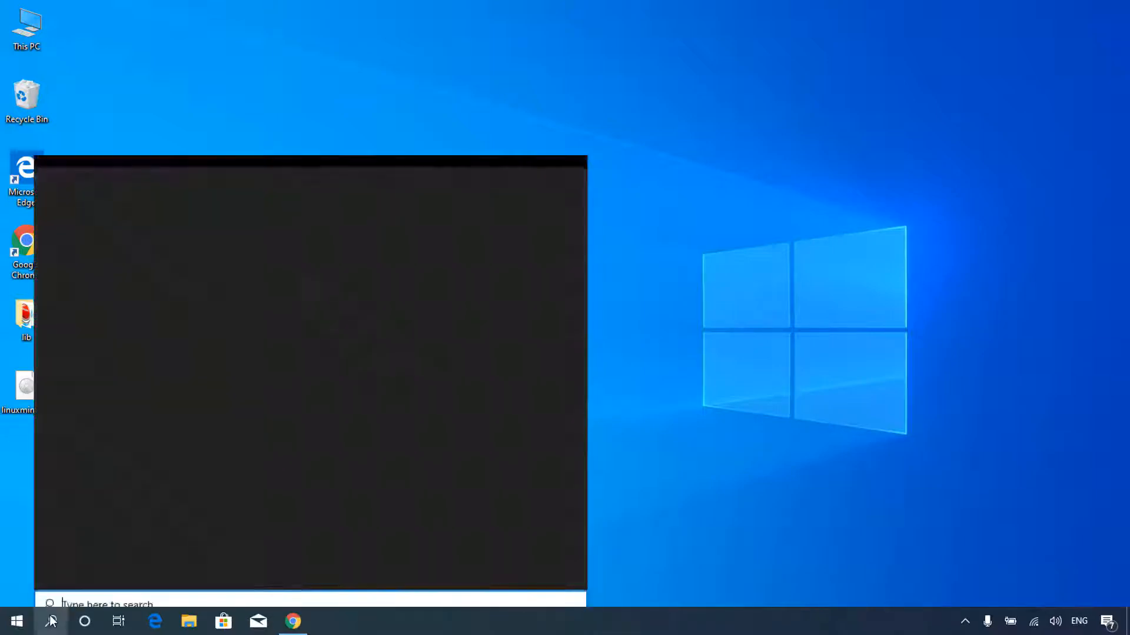
{"action": "type", "text": "vm"}
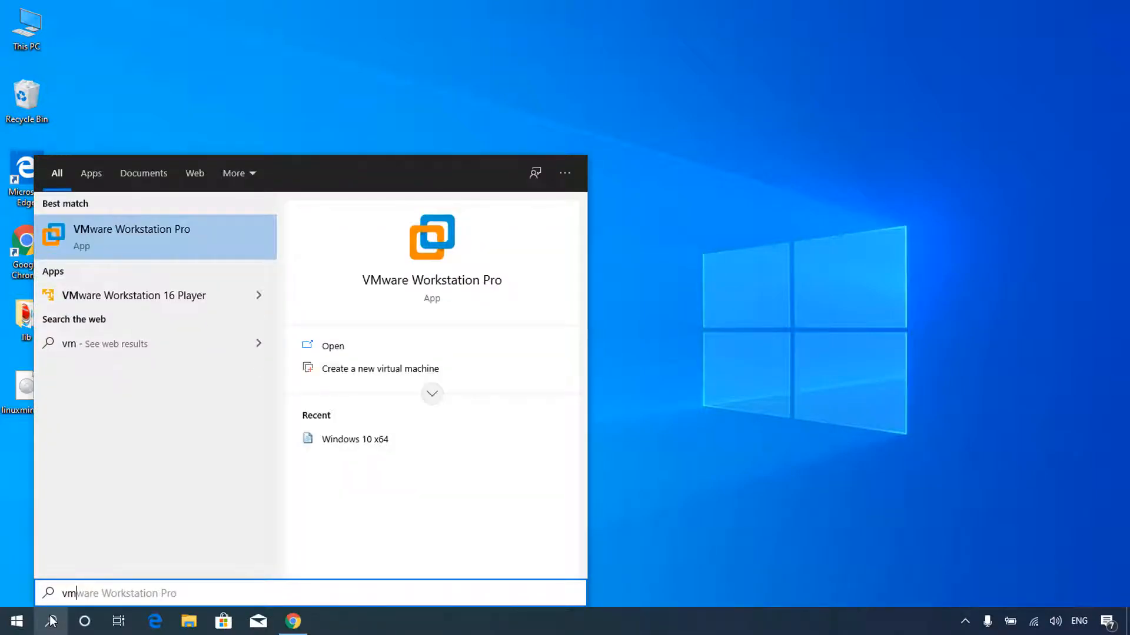
{"action": "left_click", "coordinate": [207, 242]}
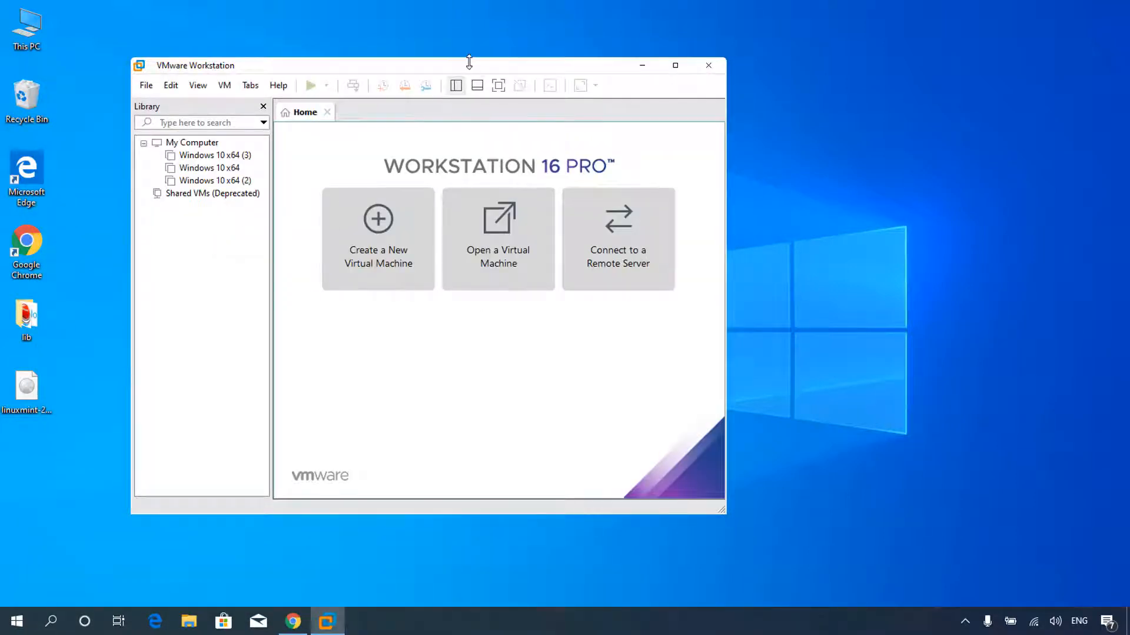
{"action": "left_click_drag", "start_coordinate": [472, 69], "coordinate": [602, 81]}
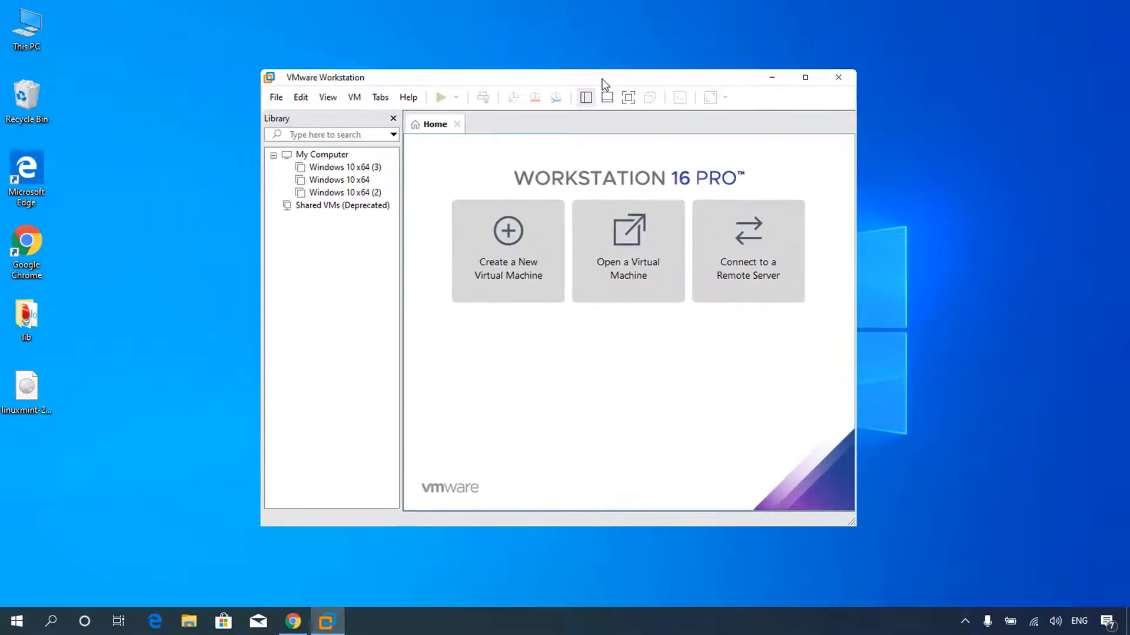
Start a typical new virtual machine installing from the linuxmint-20.1-cinnamon-64bit ISO.
{"action": "left_click", "coordinate": [518, 260]}
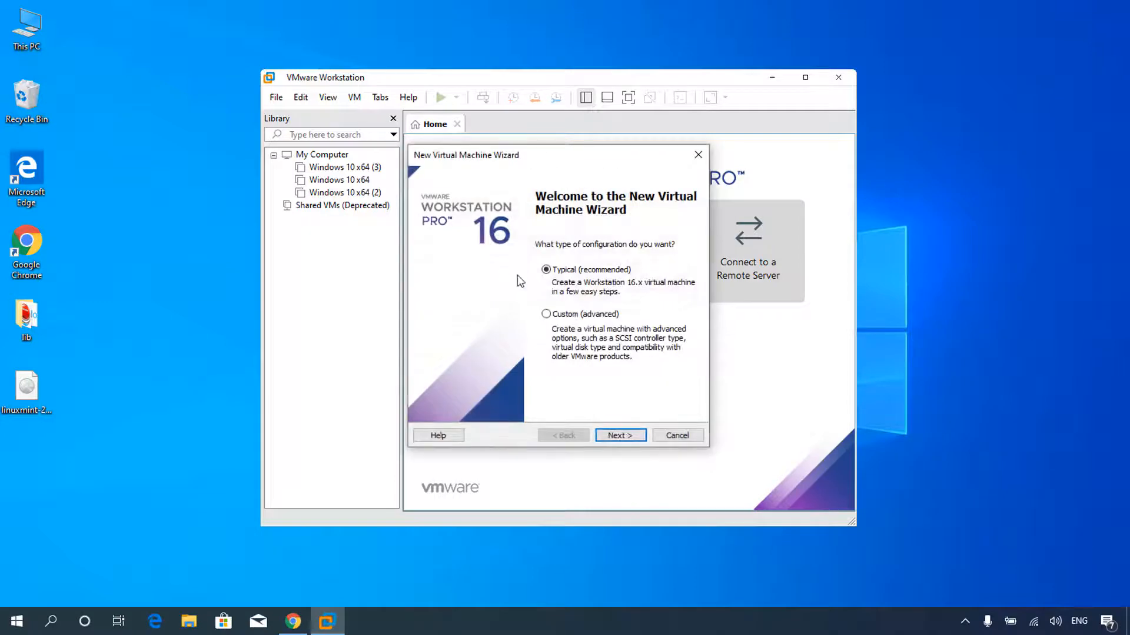
{"action": "left_click", "coordinate": [622, 440]}
{"action": "left_click", "coordinate": [427, 300]}
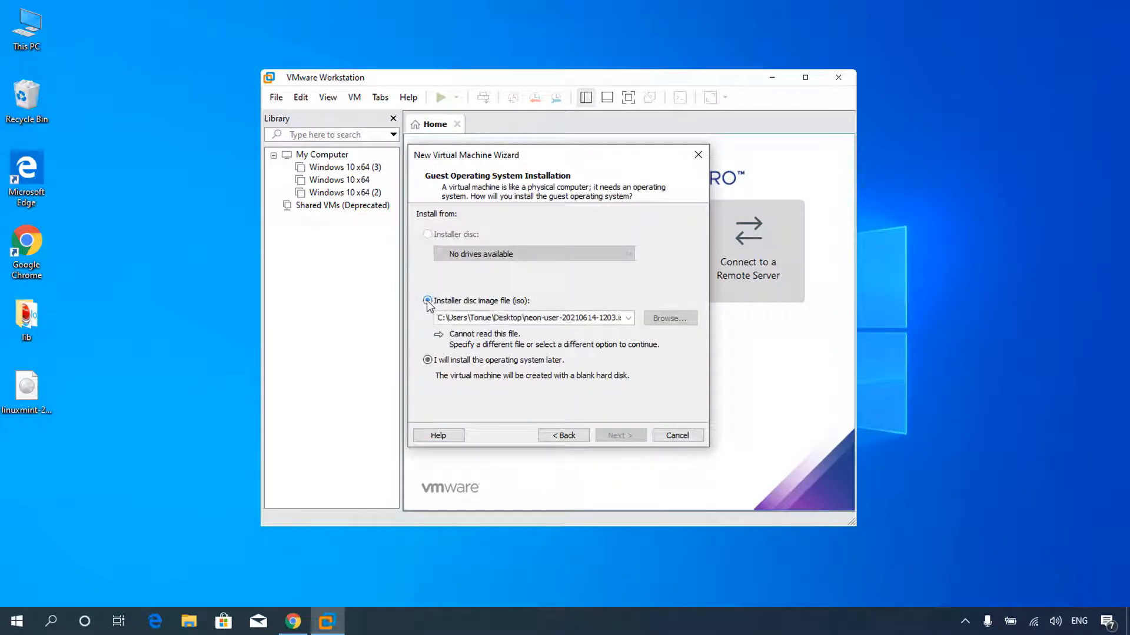
{"action": "left_click", "coordinate": [675, 320]}
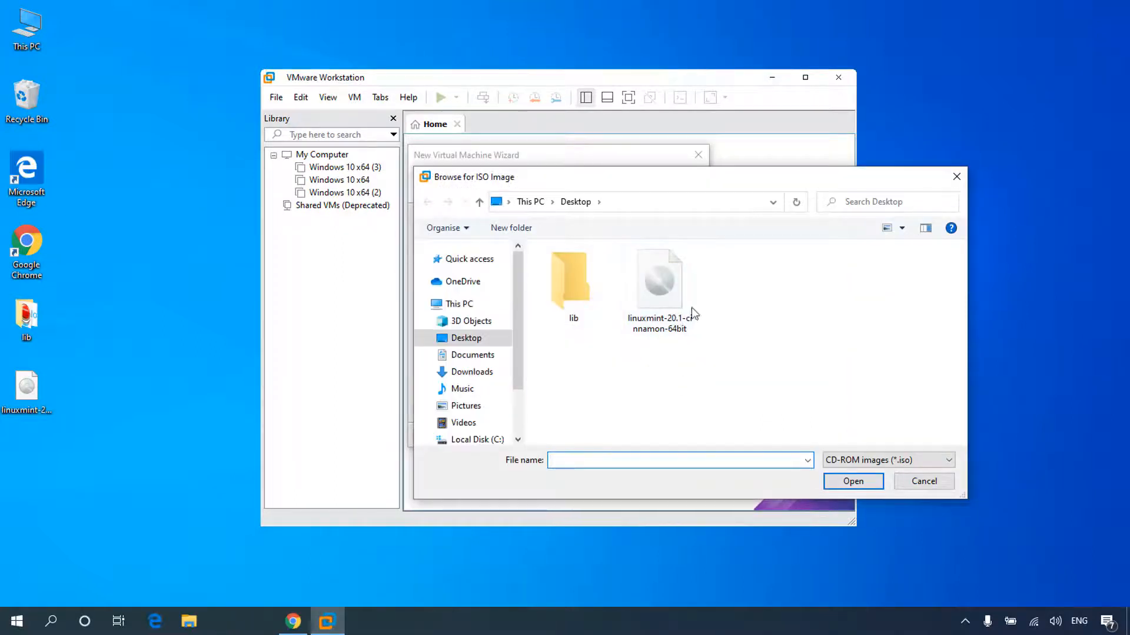
{"action": "left_click", "coordinate": [658, 302]}
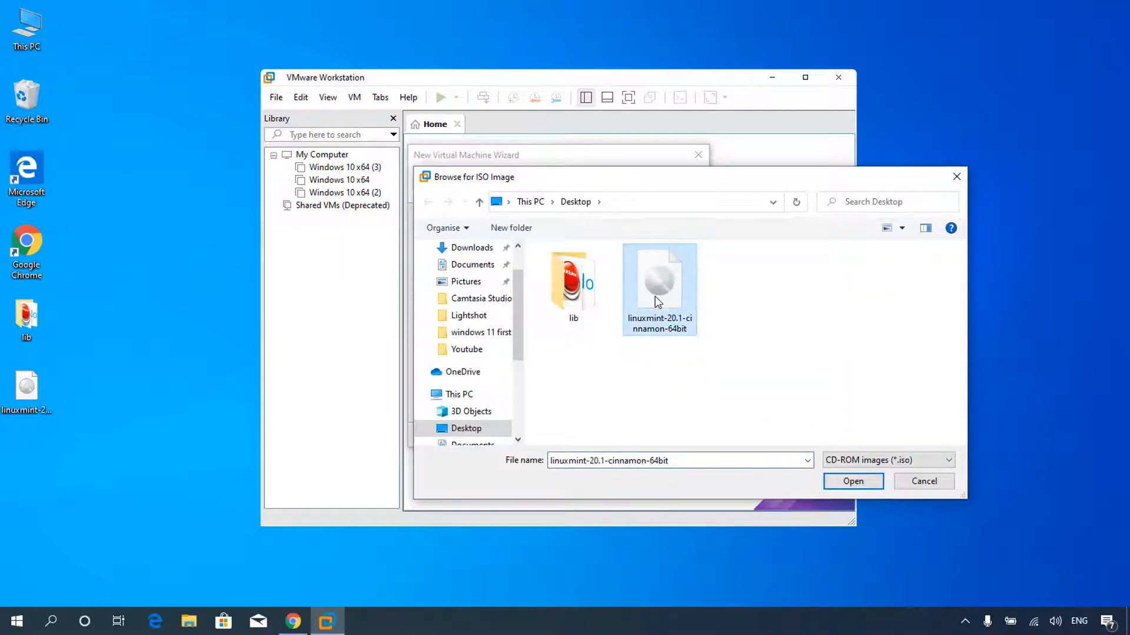
{"action": "left_click", "coordinate": [855, 482]}
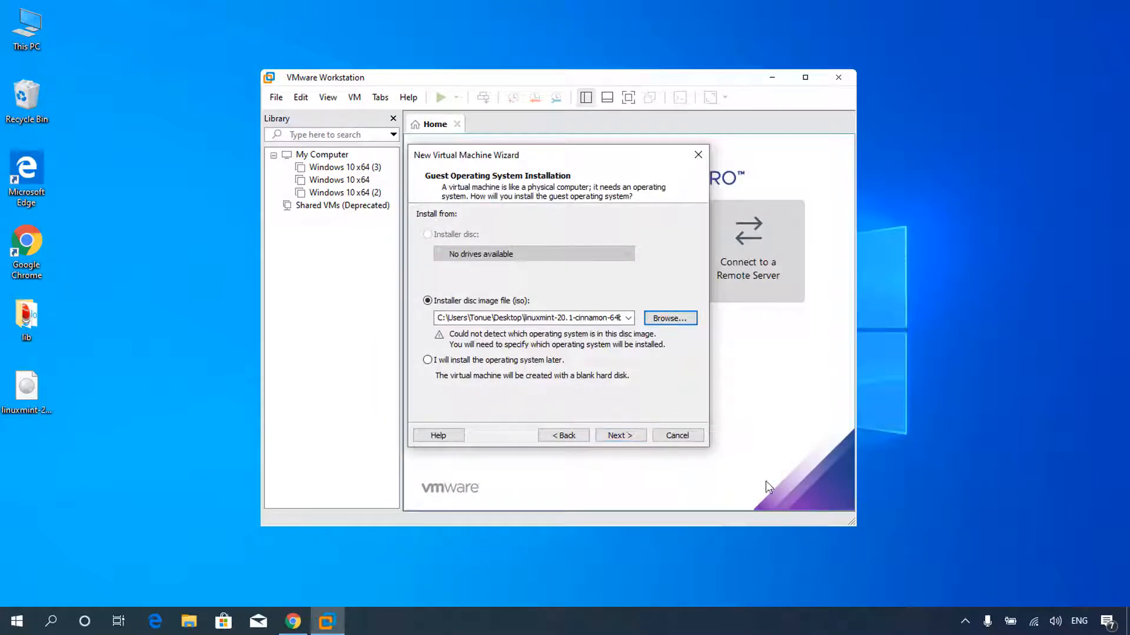
{"action": "left_click", "coordinate": [620, 437]}
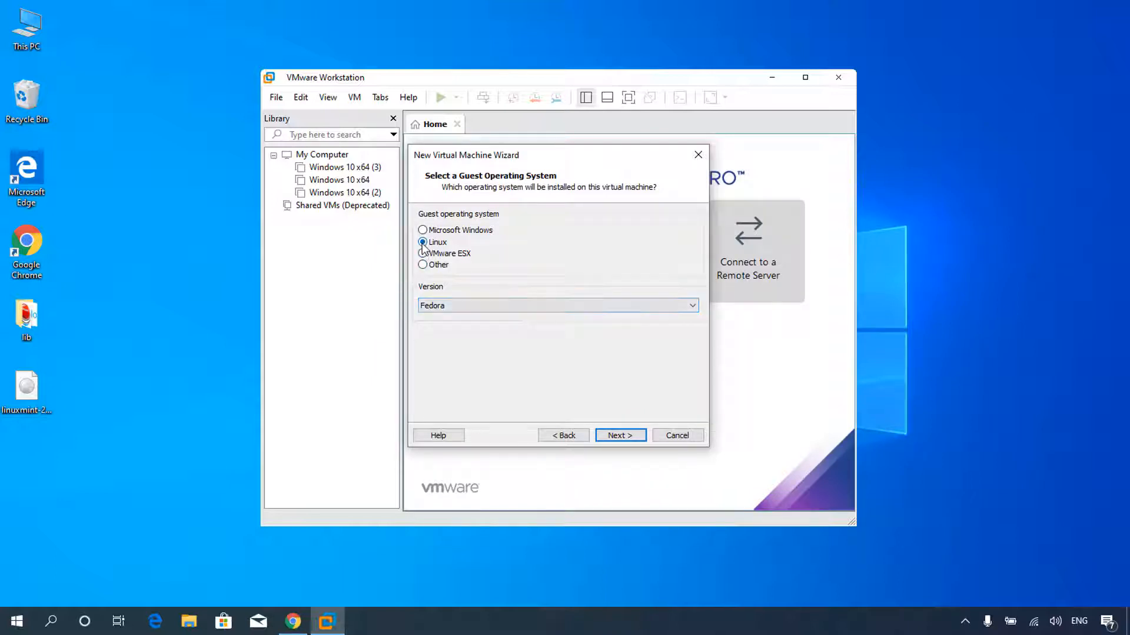
Choose Linux Fedora as the guest, name it LinuxMint, and keep a 20 GB disk.
{"action": "left_click", "coordinate": [475, 302]}
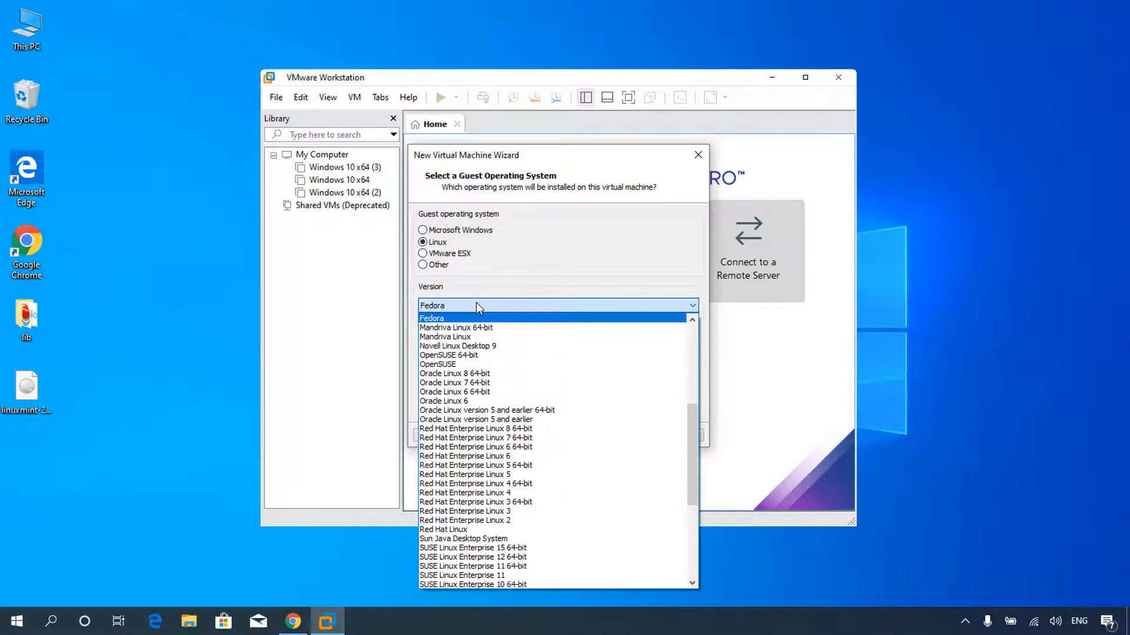
{"action": "left_click", "coordinate": [440, 319]}
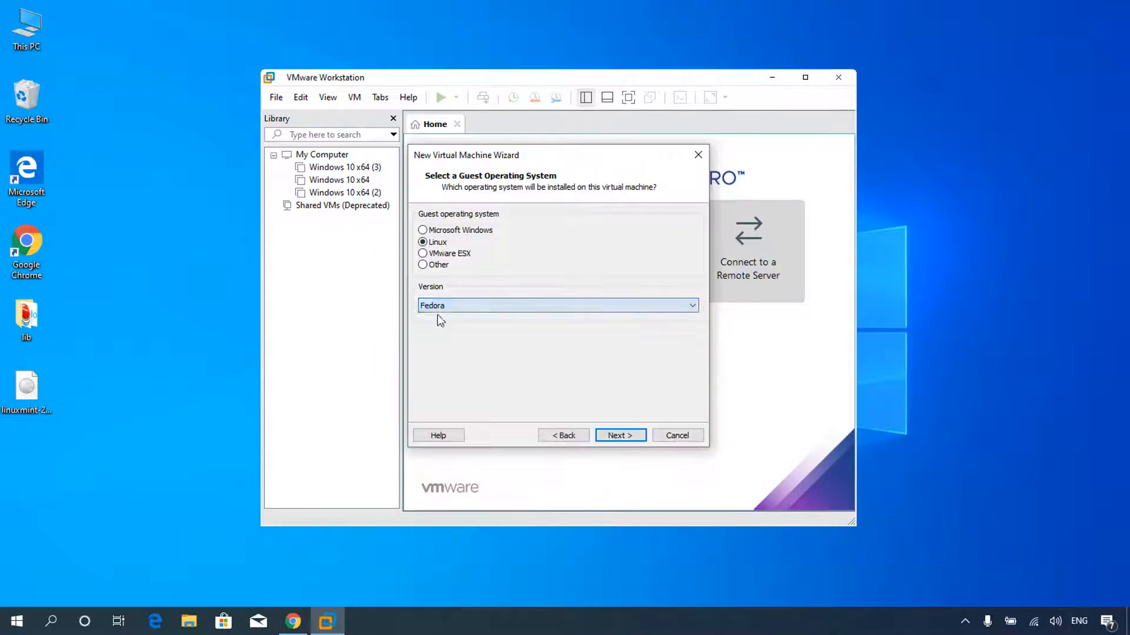
{"action": "left_click", "coordinate": [619, 434]}
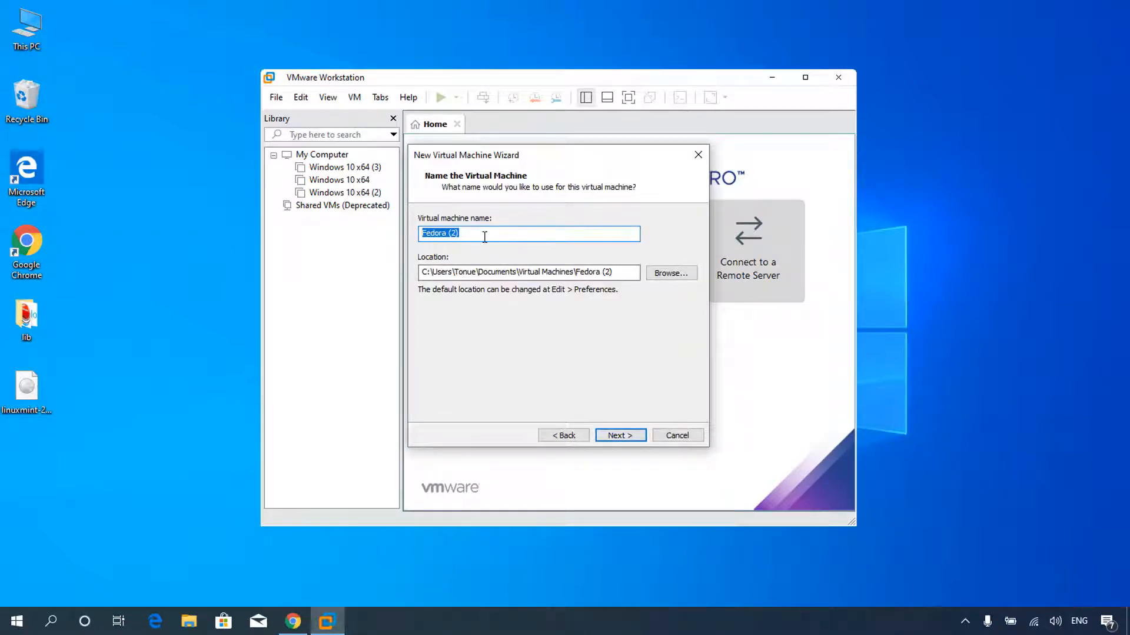
{"action": "type", "text": "LinuxMint"}
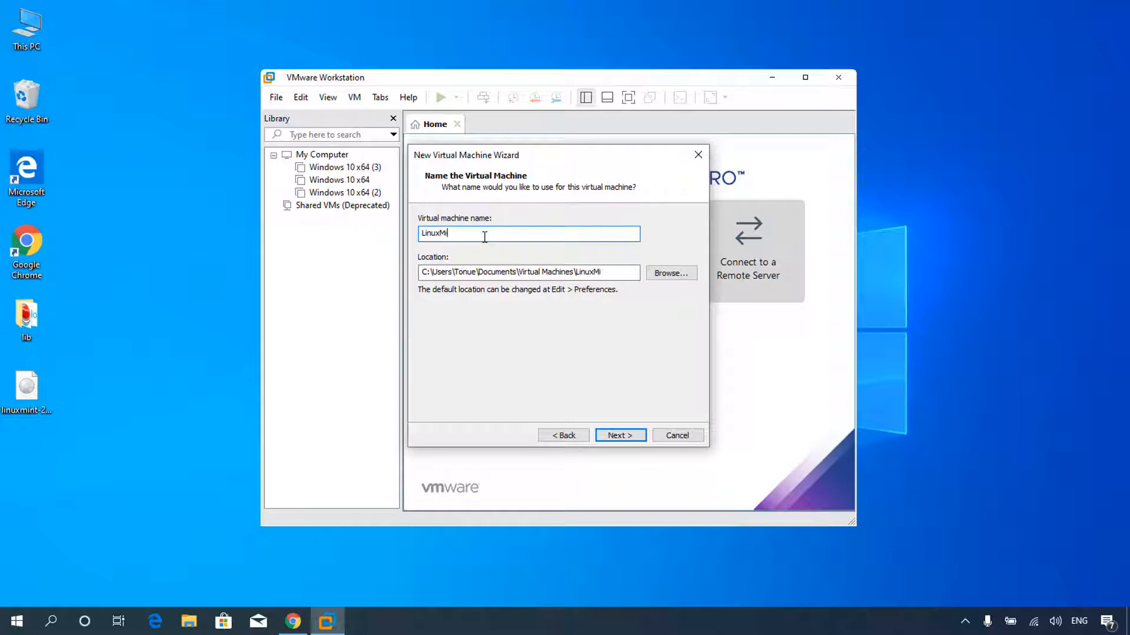
{"action": "left_click", "coordinate": [616, 435]}
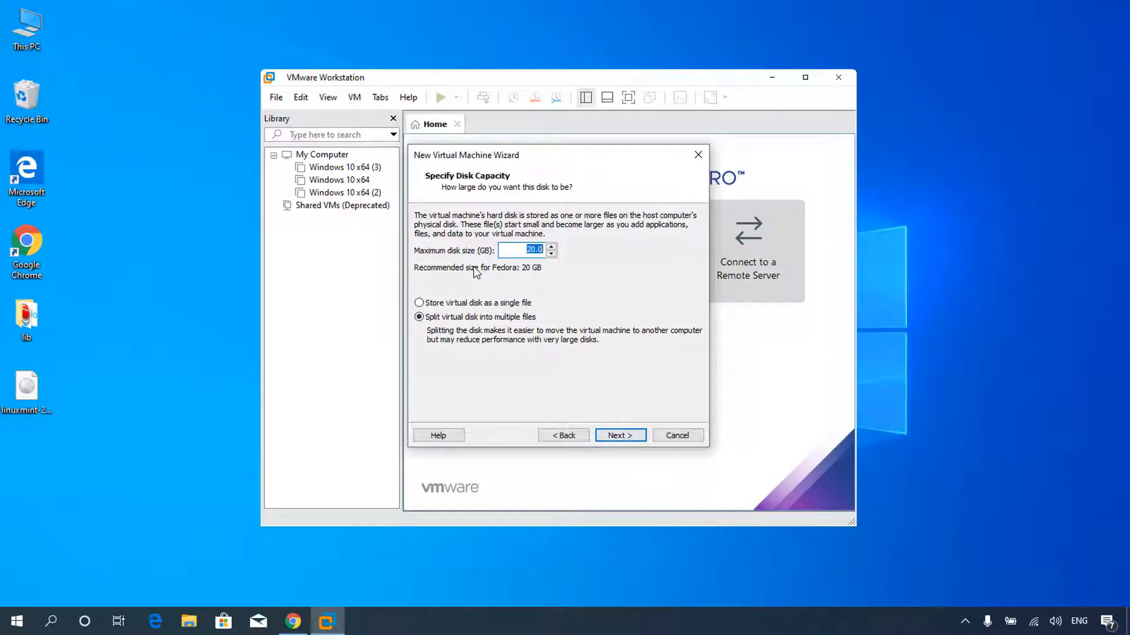
{"action": "left_click", "coordinate": [621, 436]}
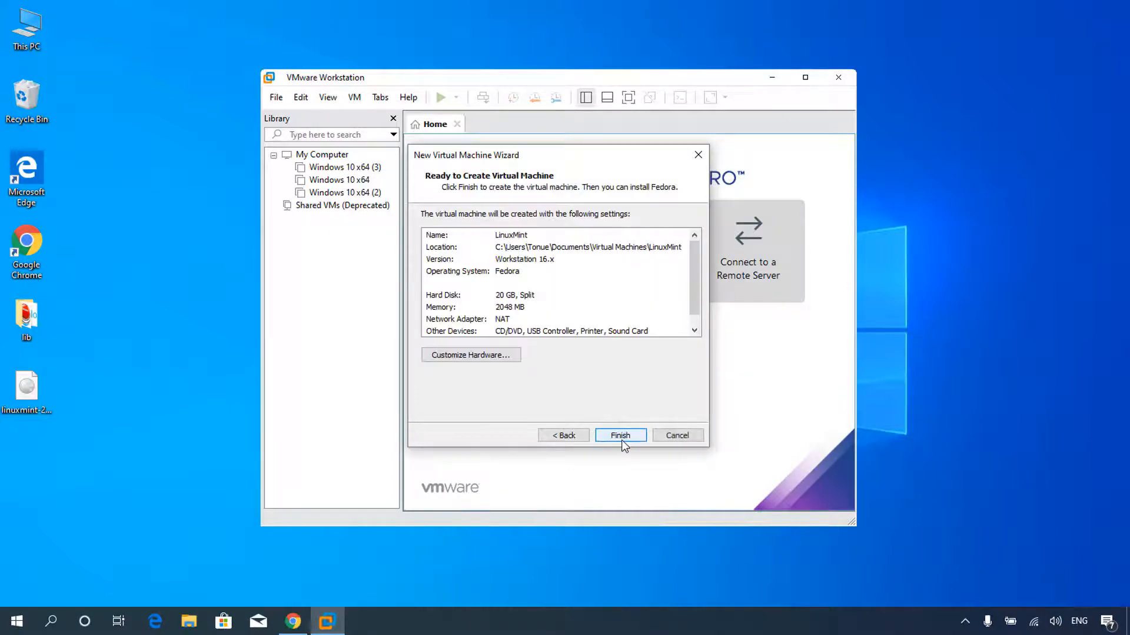
Set the VM to 2 cores per processor and finish creating the LinuxMint machine.
{"action": "left_click", "coordinate": [495, 357]}
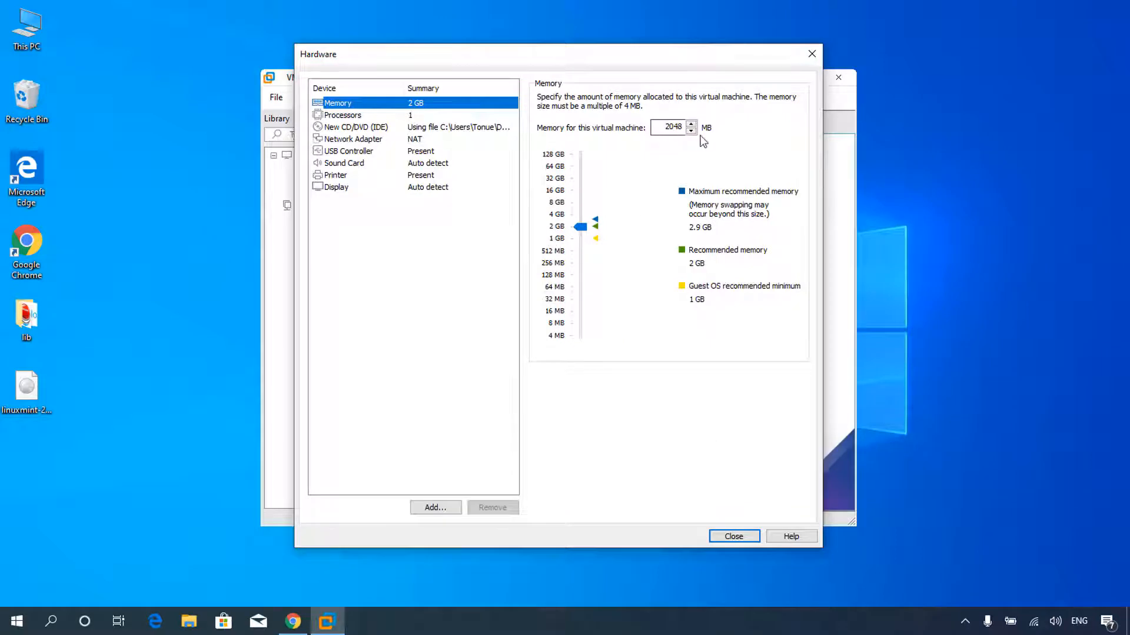
{"action": "left_click", "coordinate": [350, 116]}
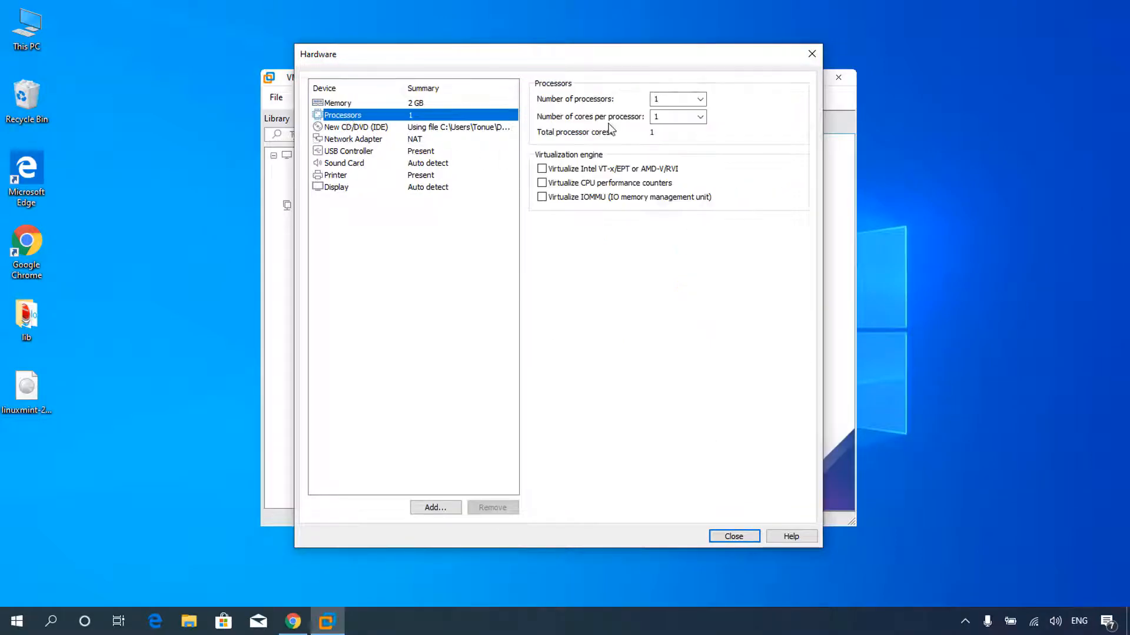
{"action": "left_click", "coordinate": [700, 117]}
{"action": "left_click", "coordinate": [670, 136]}
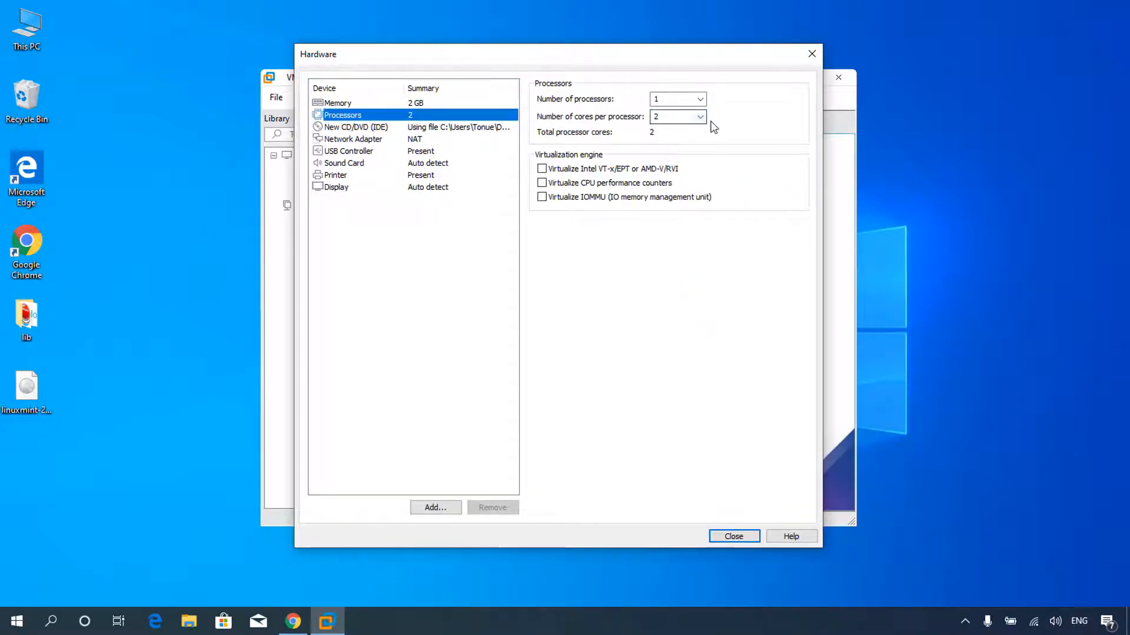
{"action": "left_click", "coordinate": [733, 536]}
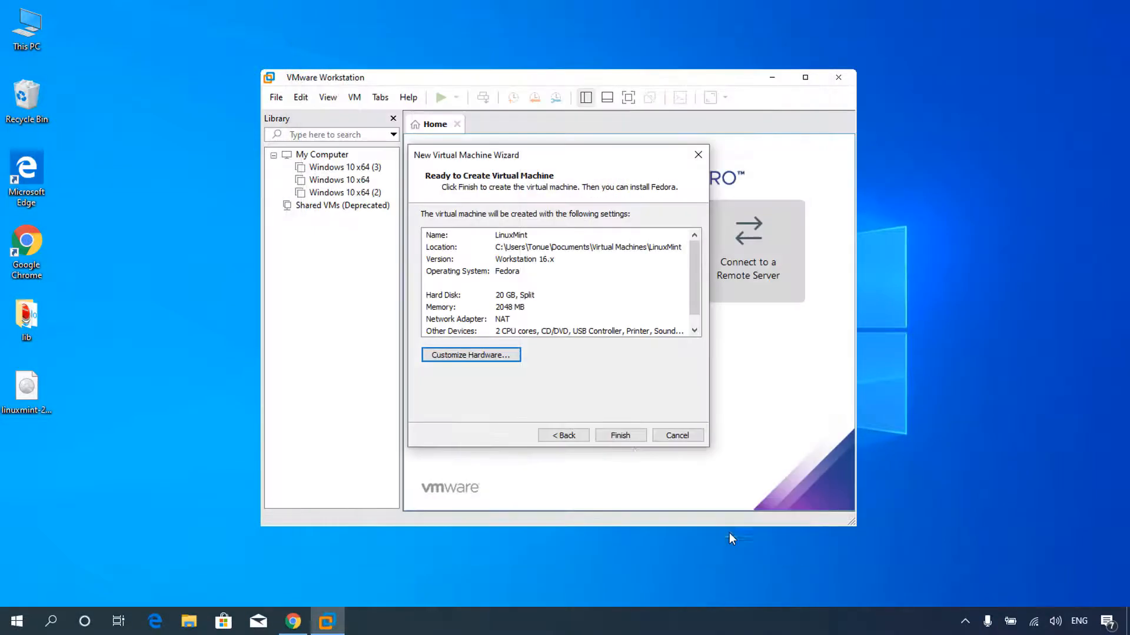
{"action": "left_click", "coordinate": [620, 436]}
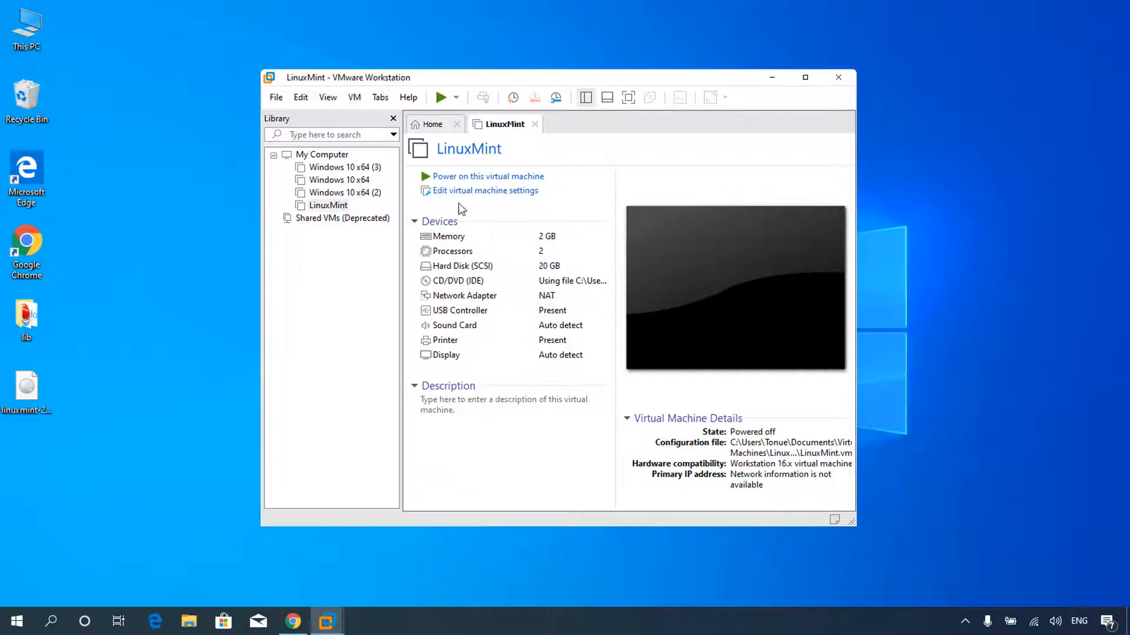
Power on LinuxMint in full screen and boot the Start Linux Mint entry.
{"action": "left_click", "coordinate": [491, 179]}
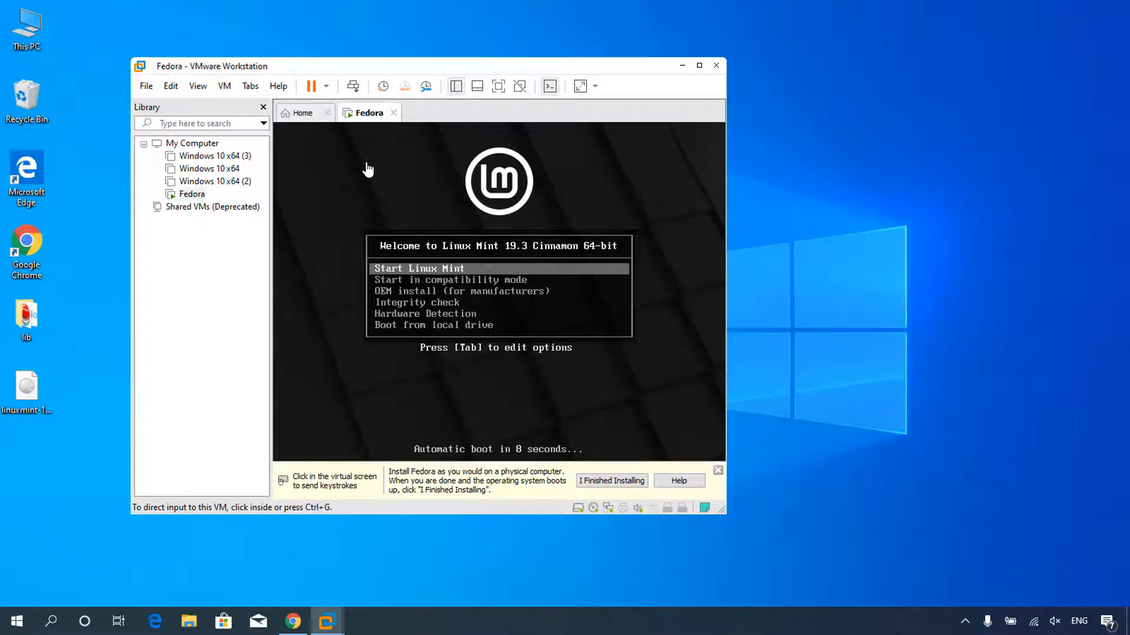
{"action": "left_click", "coordinate": [499, 86]}
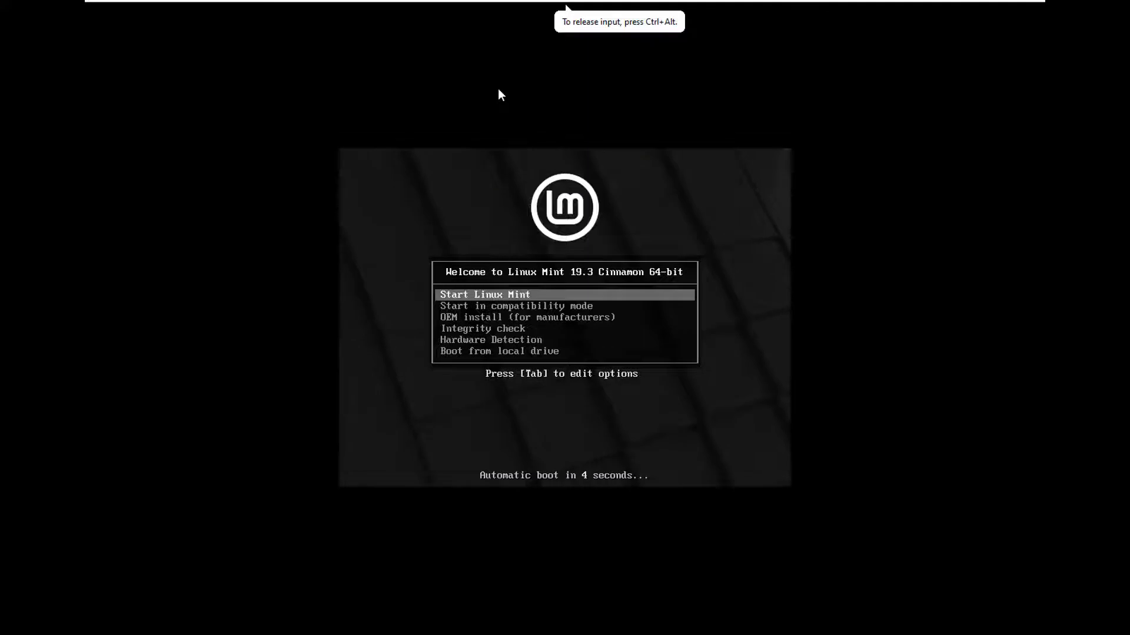
{"action": "key", "text": "Return"}
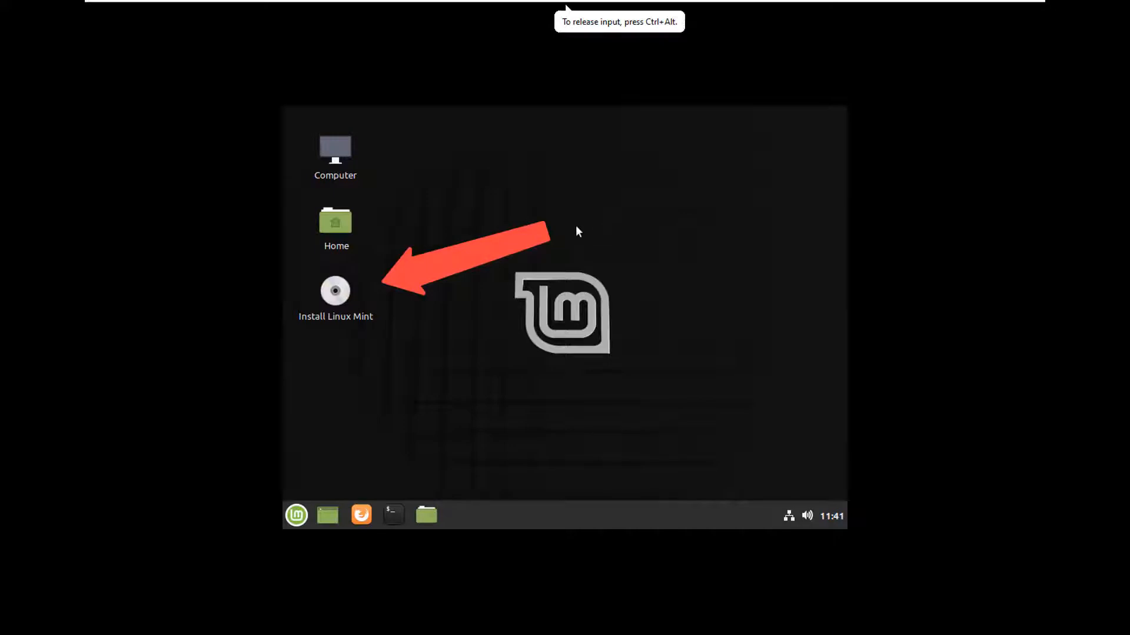
Run the installer with English, US keyboard, erase the whole disk, and choose New York.
{"action": "double_click", "coordinate": [335, 293]}
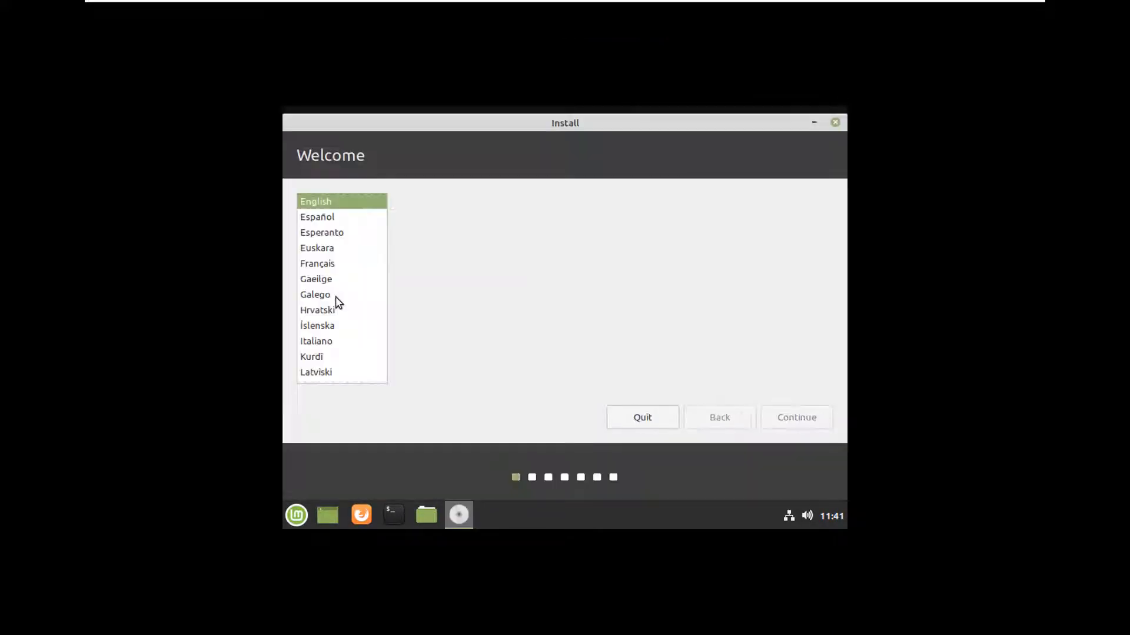
{"action": "left_click", "coordinate": [791, 418]}
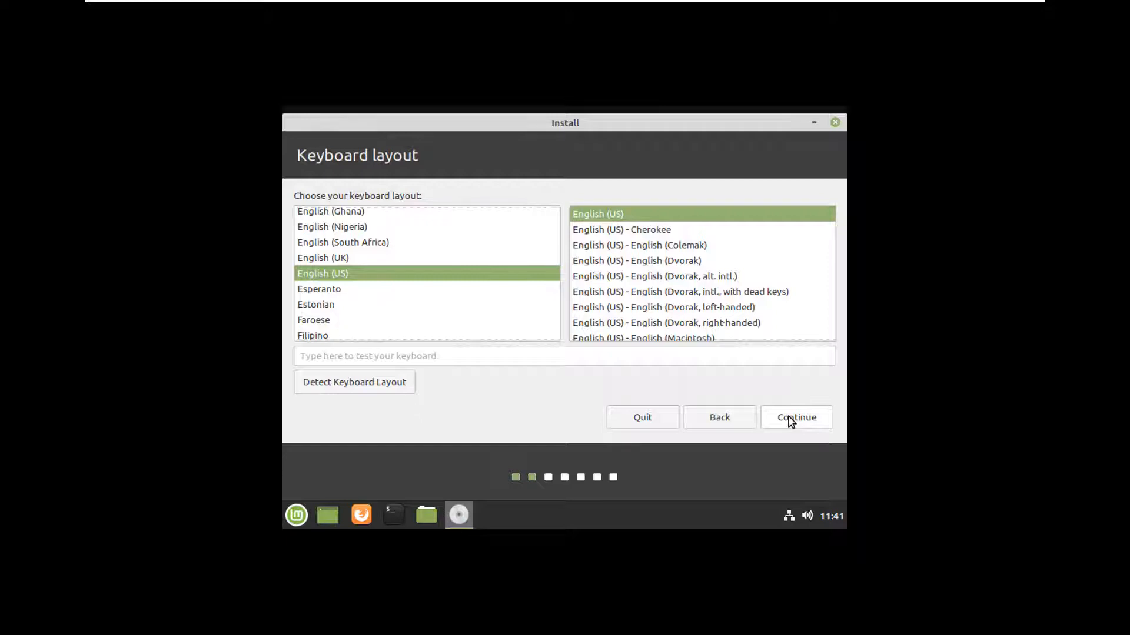
{"action": "left_click", "coordinate": [791, 419]}
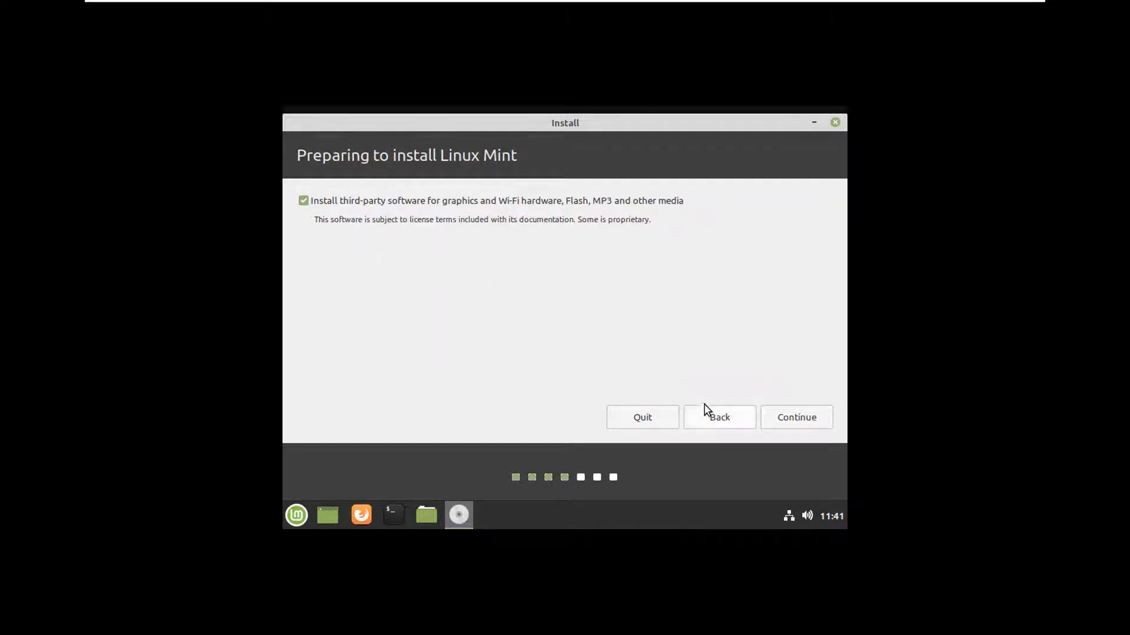
{"action": "left_click", "coordinate": [800, 418]}
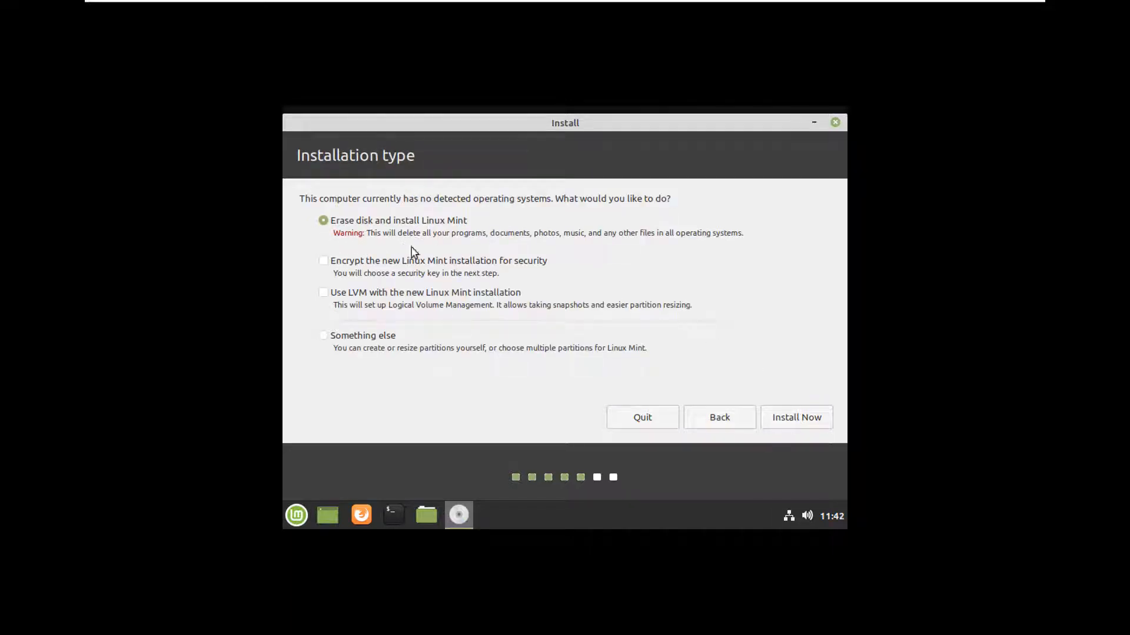
{"action": "left_click", "coordinate": [795, 419]}
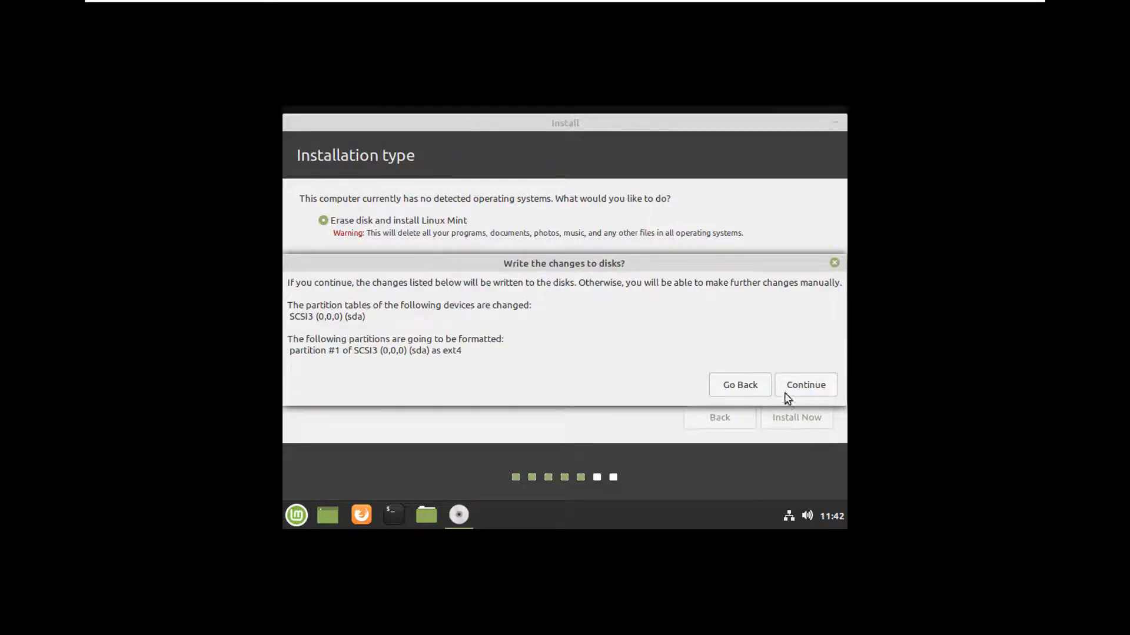
{"action": "left_click", "coordinate": [805, 386]}
{"action": "left_click", "coordinate": [803, 429]}
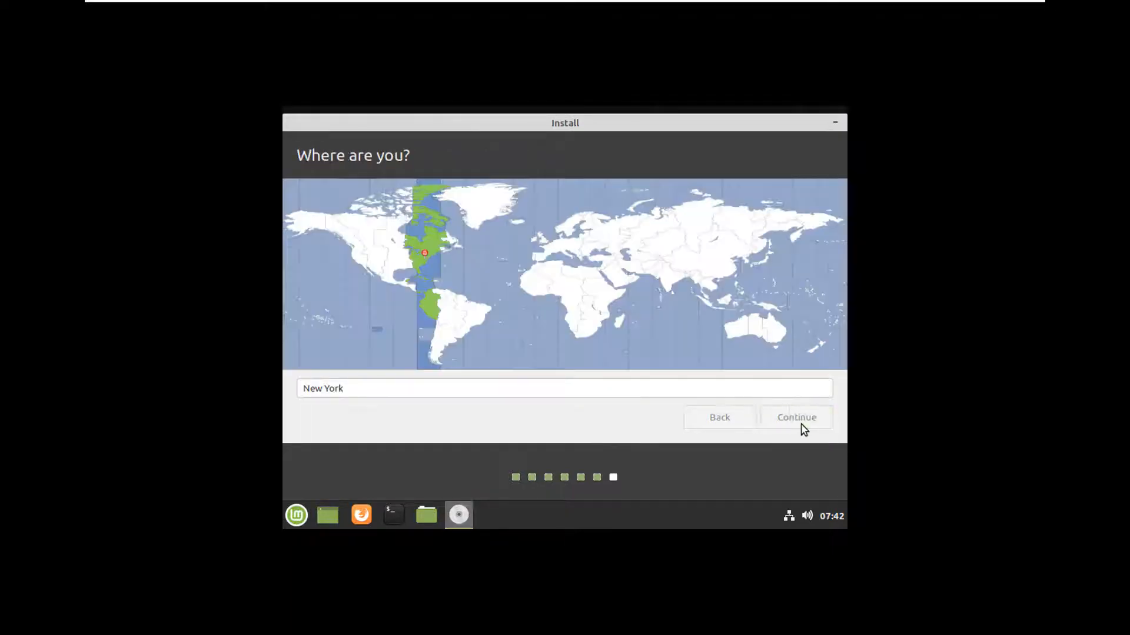
Enter the user's name and a confirmed password, then begin the installation.
{"action": "type", "text": "Bp"}
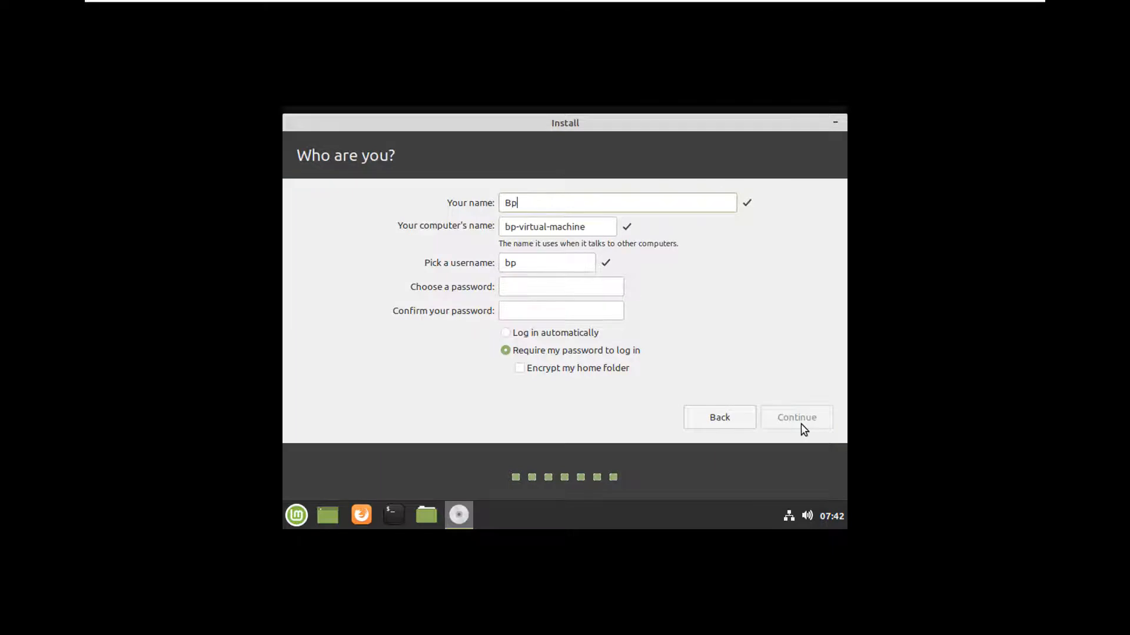
{"action": "left_click", "coordinate": [590, 289]}
{"action": "type", "text": "123456"}
{"action": "left_click", "coordinate": [580, 312]}
{"action": "type", "text": "123456"}
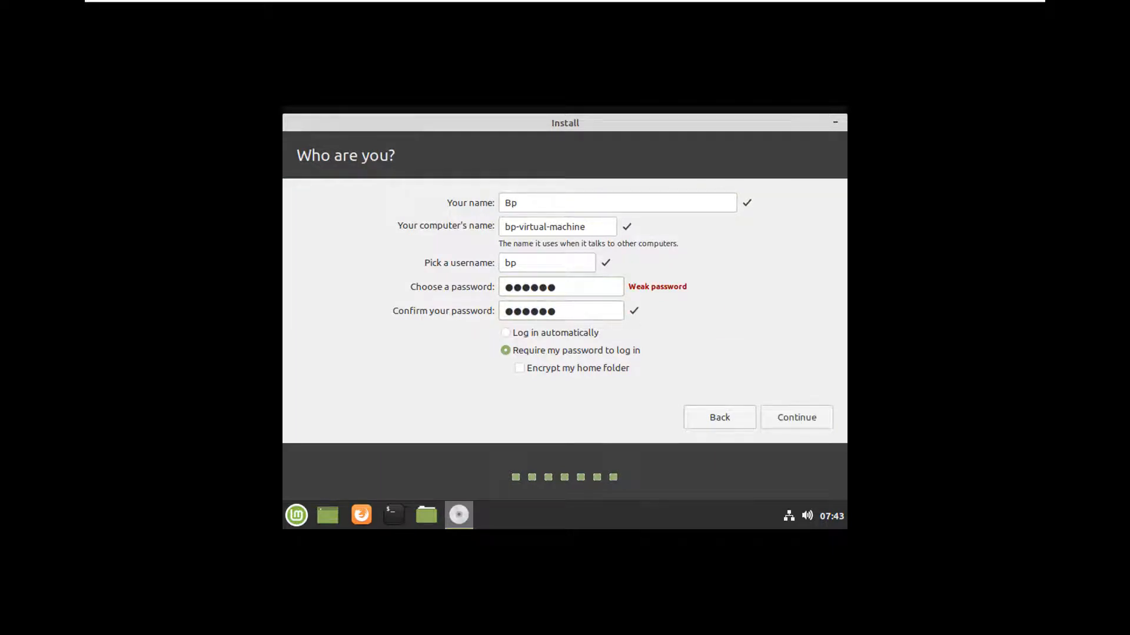
{"action": "left_click", "coordinate": [798, 417]}
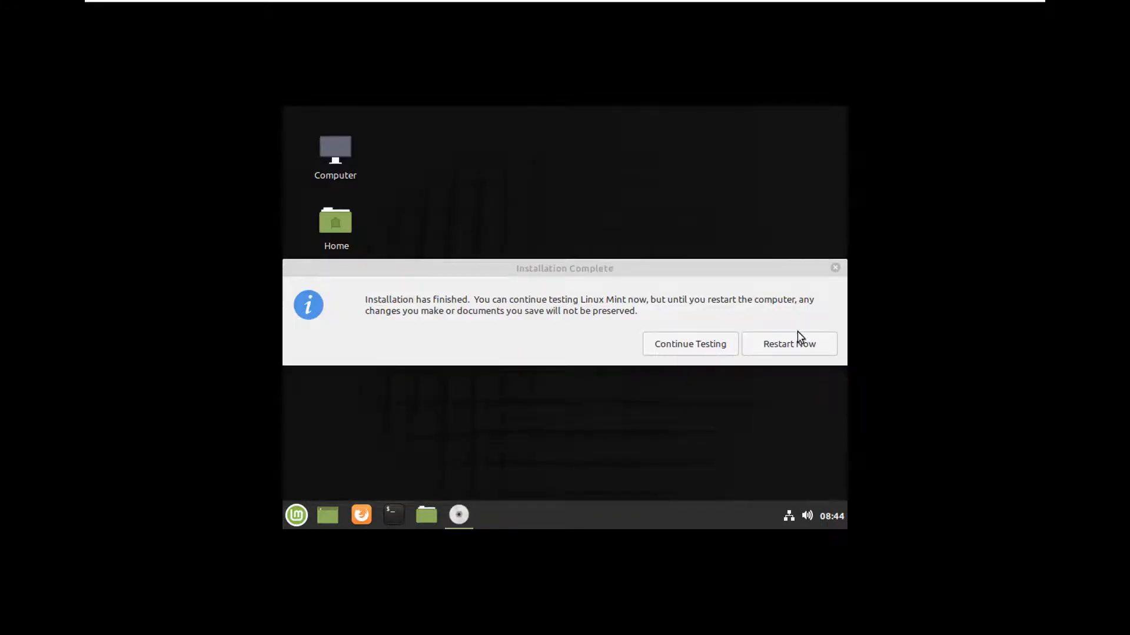
Restart into the installed system, log in with the account password, and open the applications menu.
{"action": "left_click", "coordinate": [799, 345]}
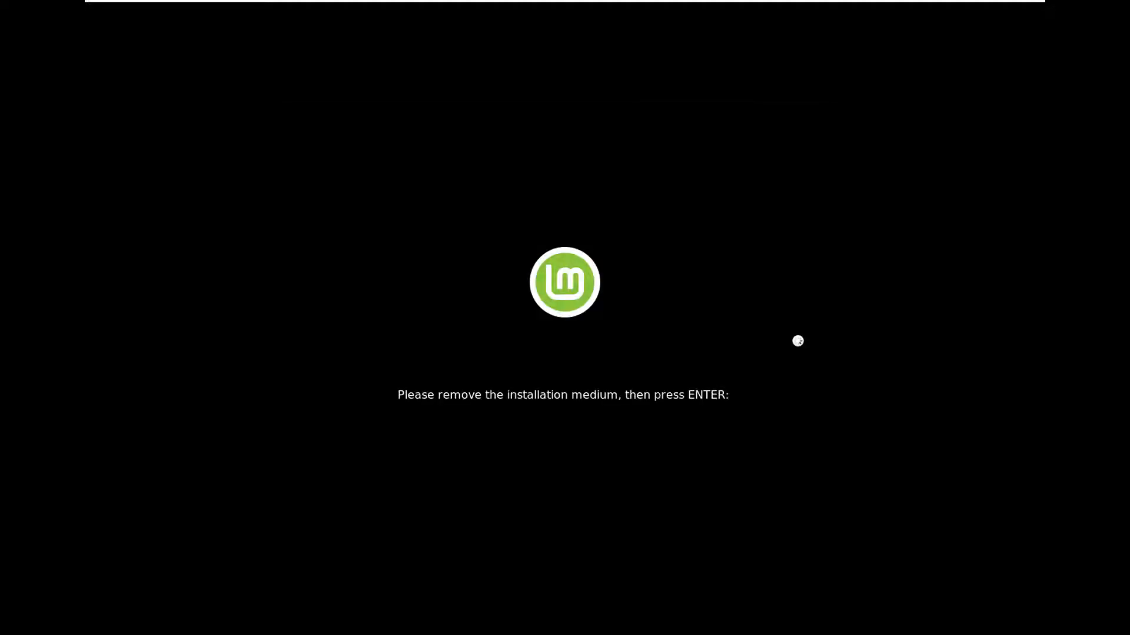
{"action": "key", "text": "Return"}
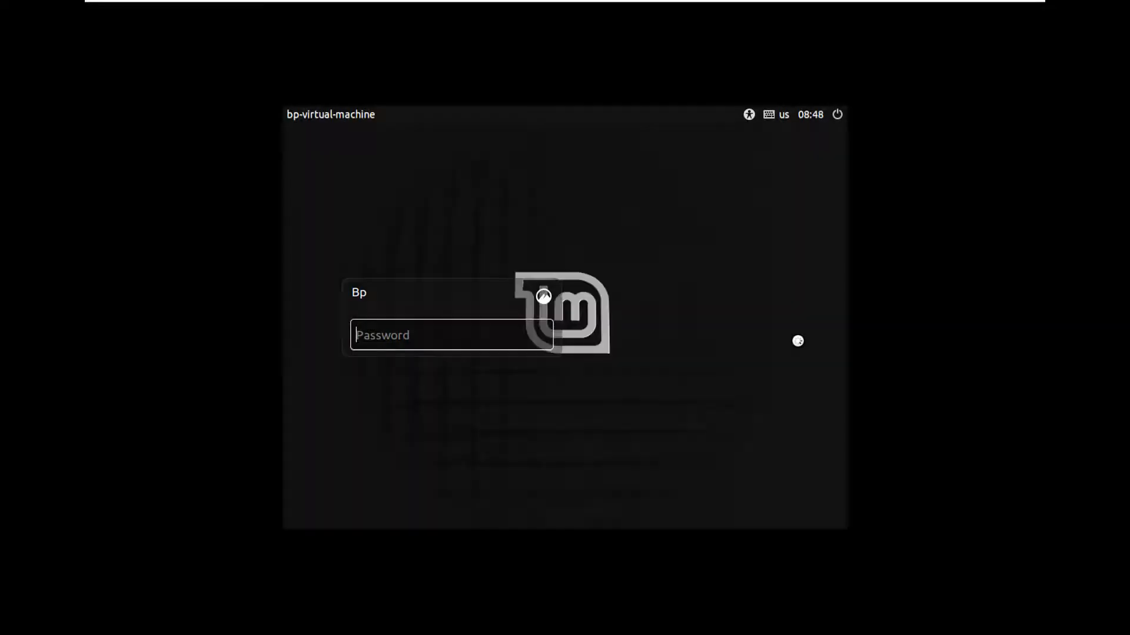
{"action": "type", "text": "••"}
{"action": "key", "text": "Return"}
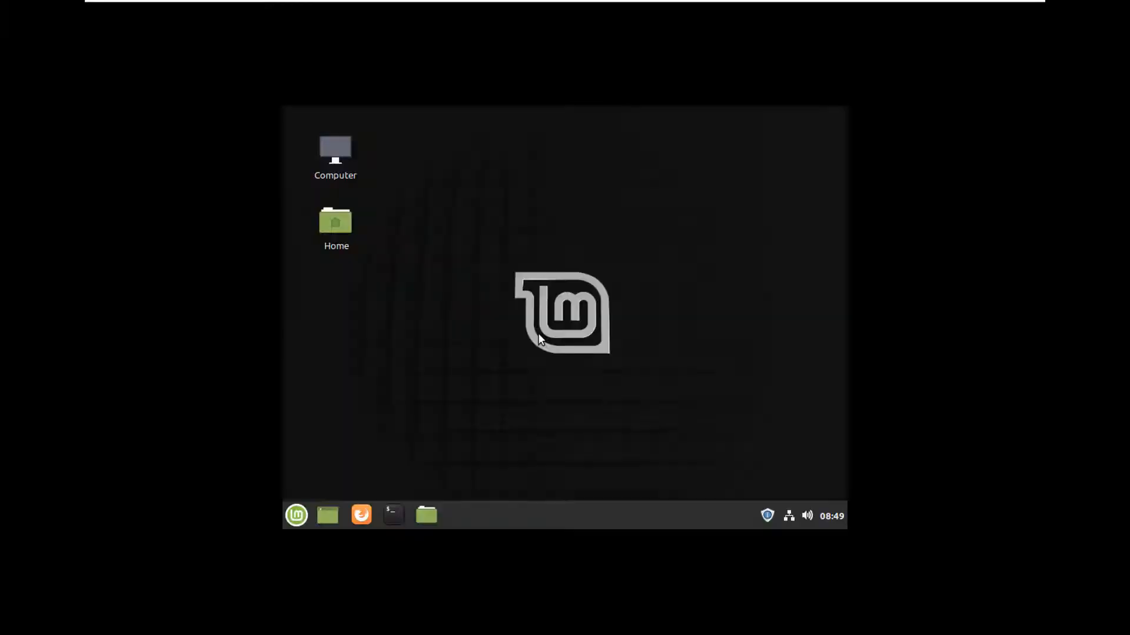
{"action": "left_click", "coordinate": [296, 518]}
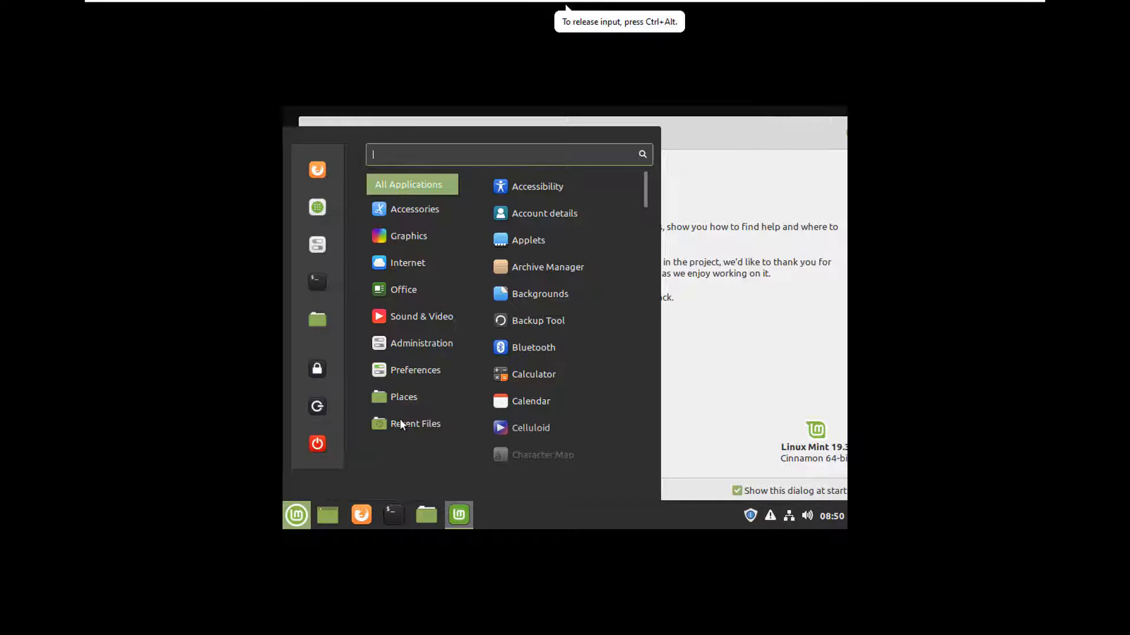
Set the resolution to 1360 x 768 in Display settings, keep it, and close Display and Welcome.
{"action": "type", "text": "dis"}
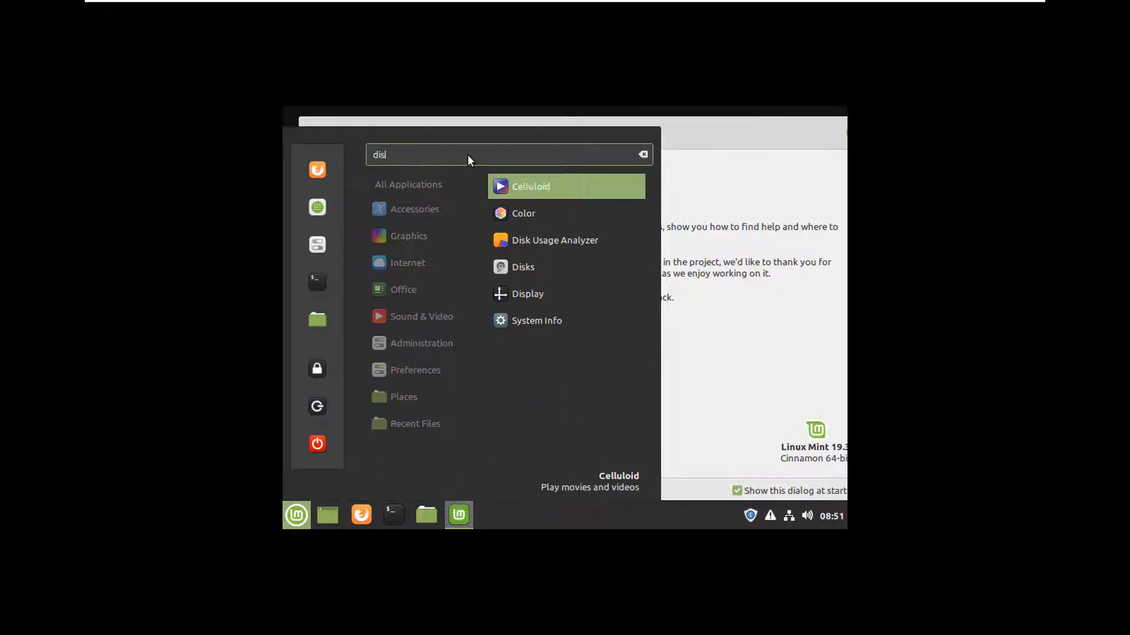
{"action": "type", "text": "pl"}
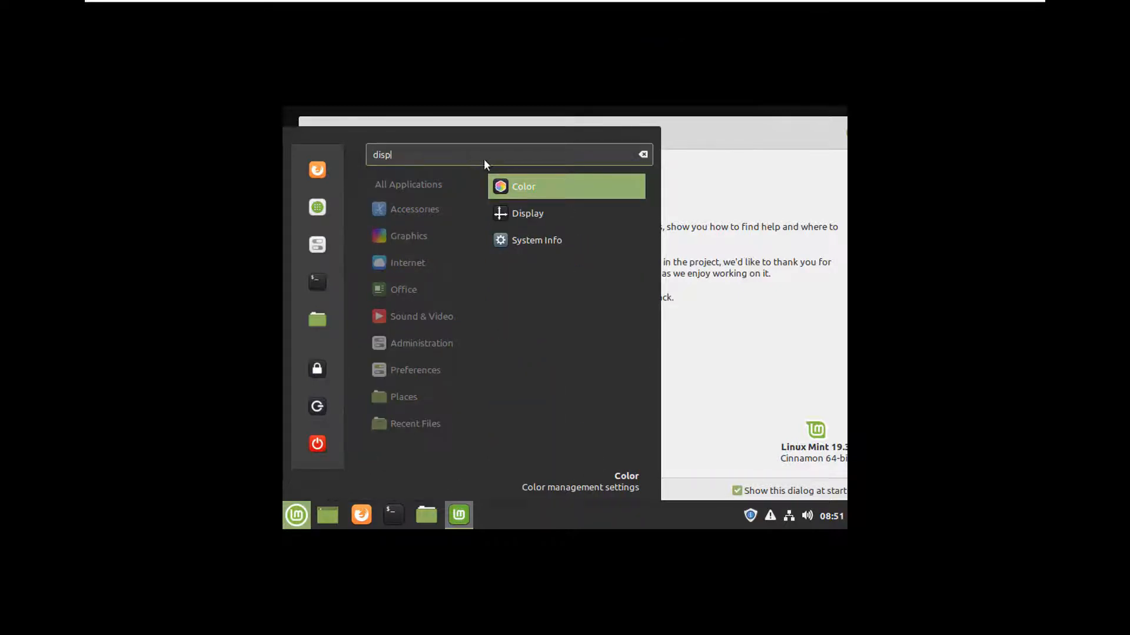
{"action": "left_click", "coordinate": [528, 213]}
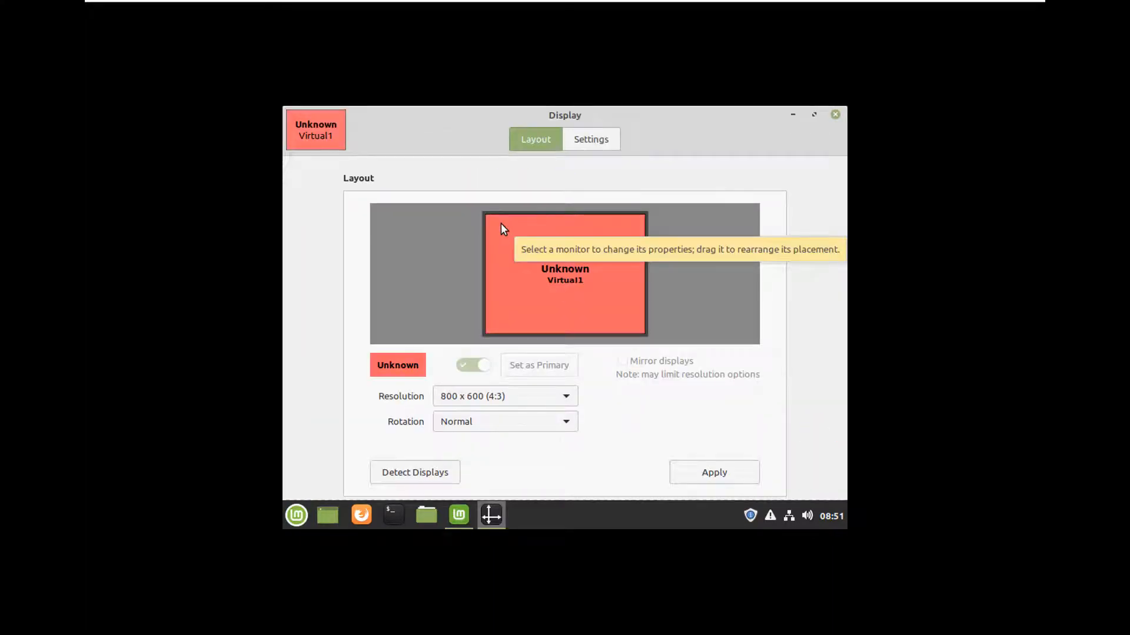
{"action": "left_click", "coordinate": [557, 391]}
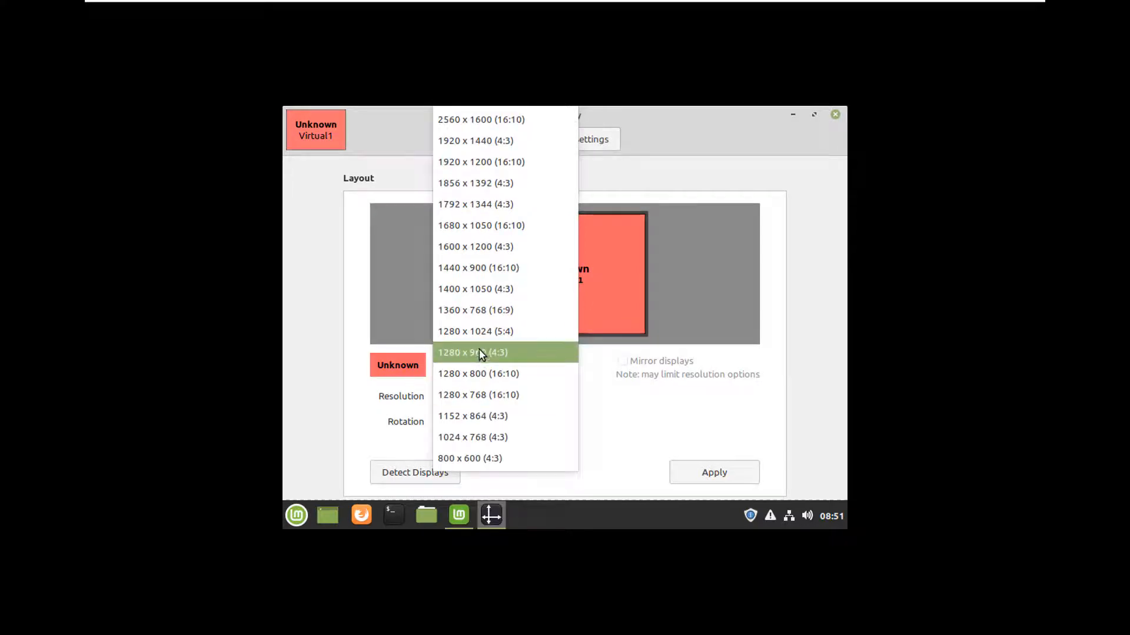
{"action": "left_click", "coordinate": [477, 313]}
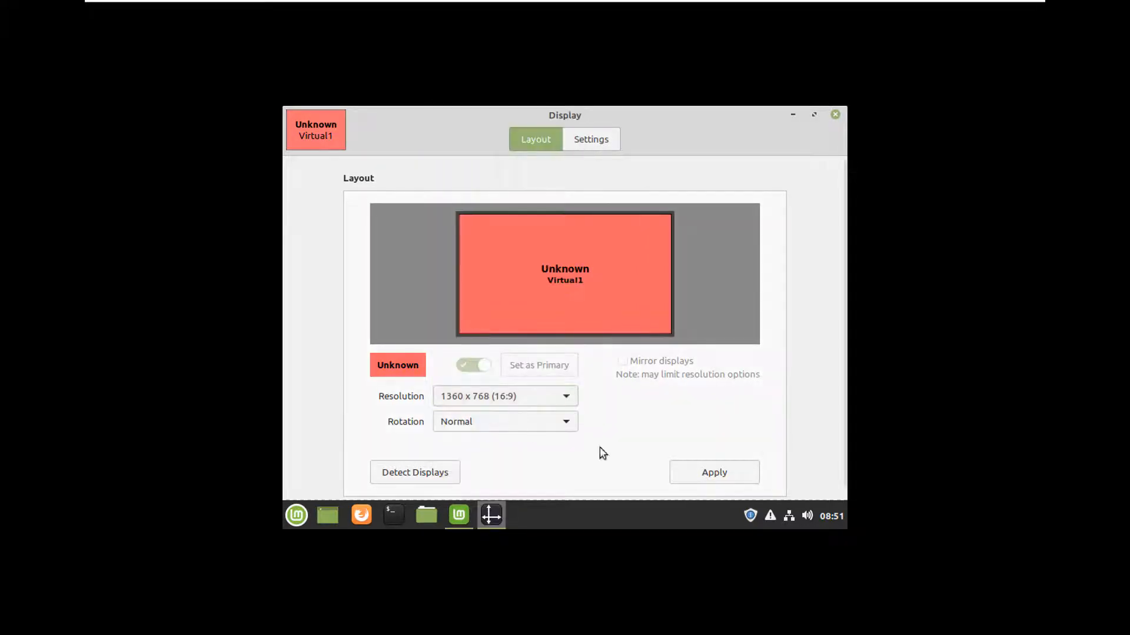
{"action": "left_click", "coordinate": [714, 471]}
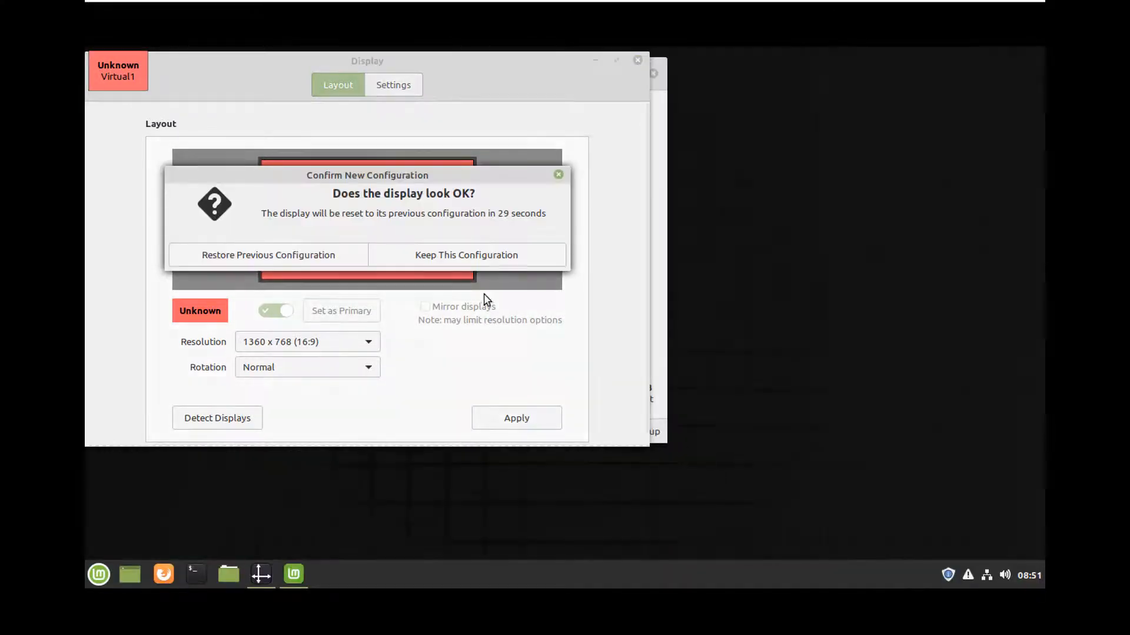
{"action": "left_click", "coordinate": [448, 258]}
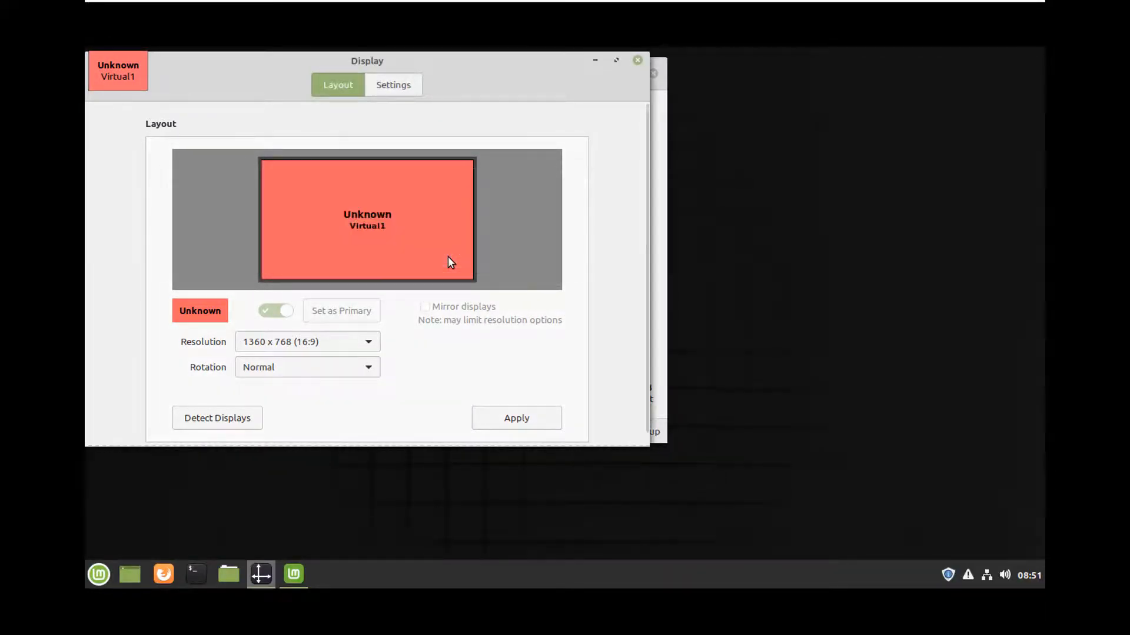
{"action": "left_click", "coordinate": [642, 61]}
{"action": "left_click", "coordinate": [653, 74]}
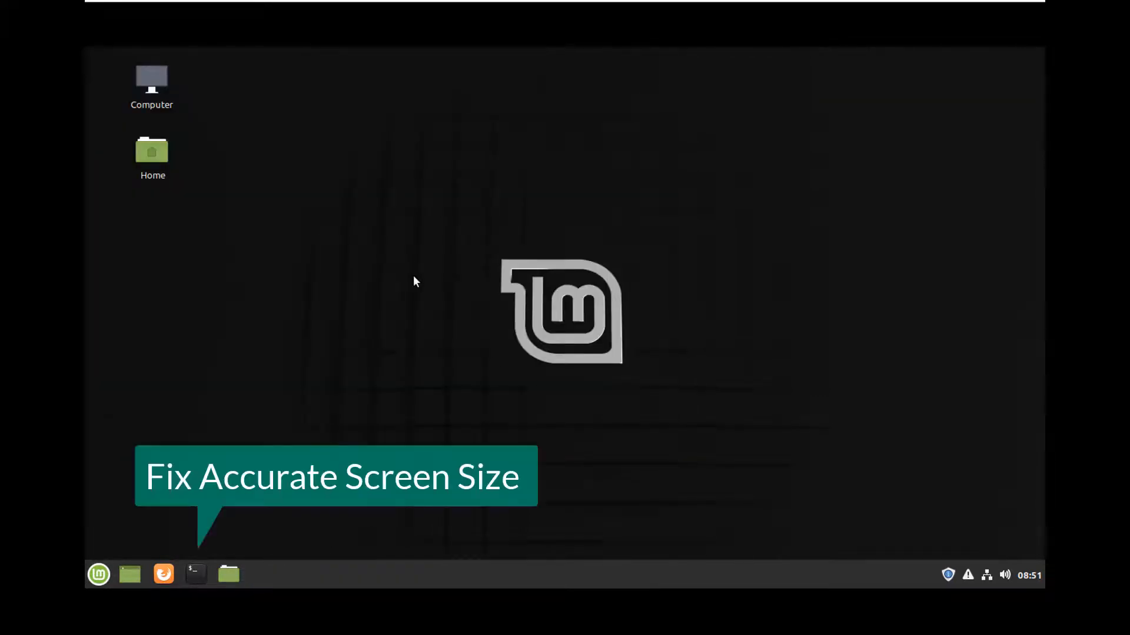
{"action": "left_click", "coordinate": [199, 572]}
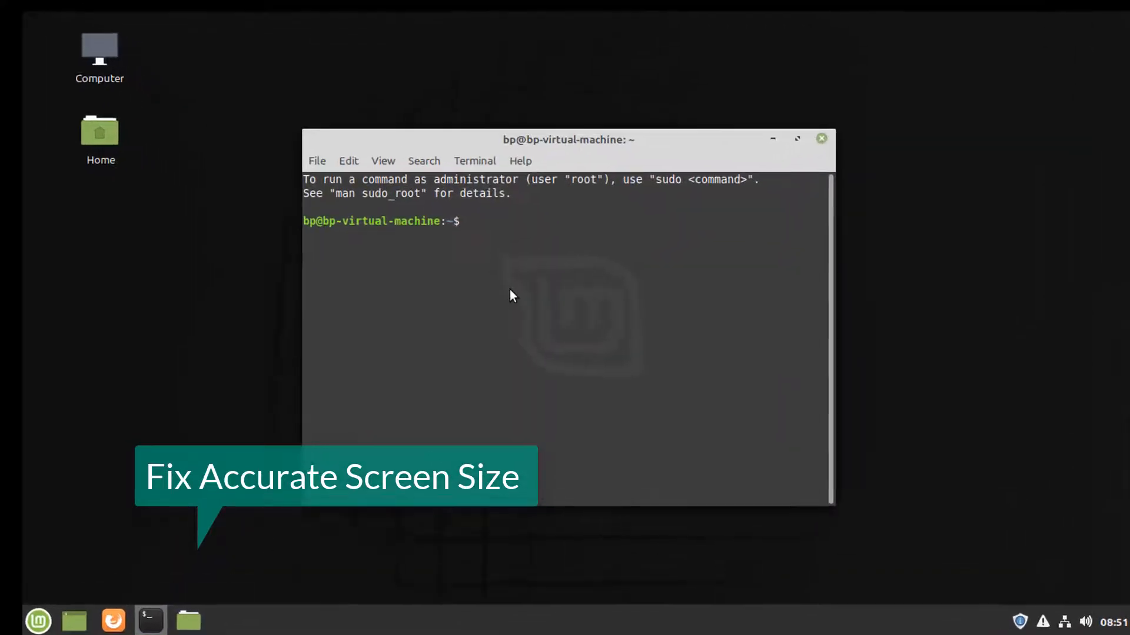
{"action": "type", "text": "sudo ge"}
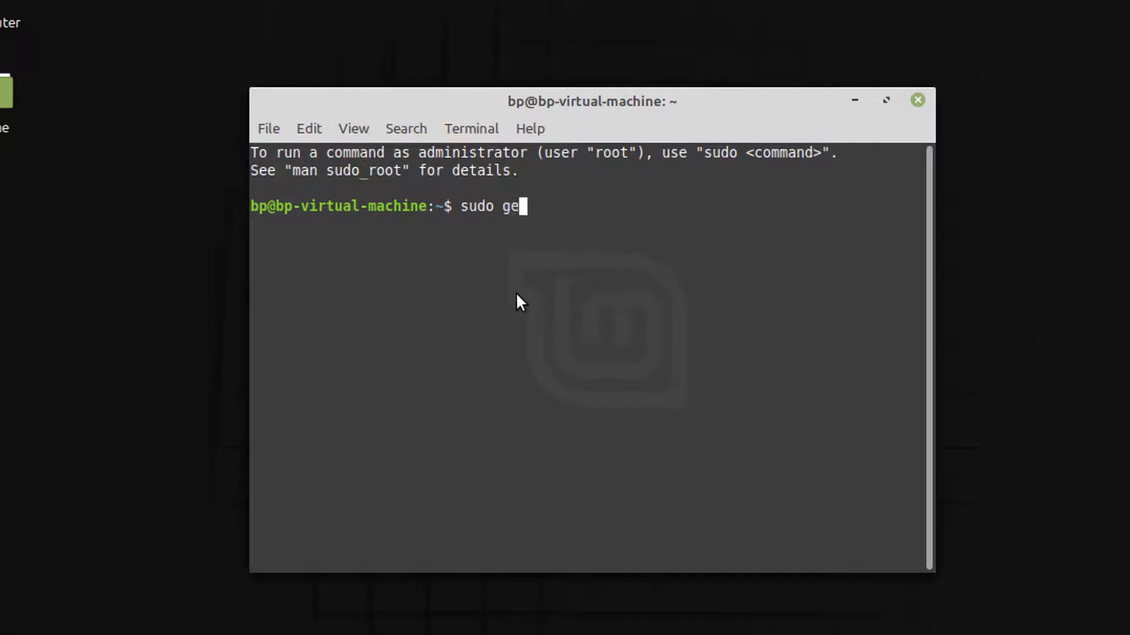
{"action": "type", "text": "t-apt install open-vm-tools"}
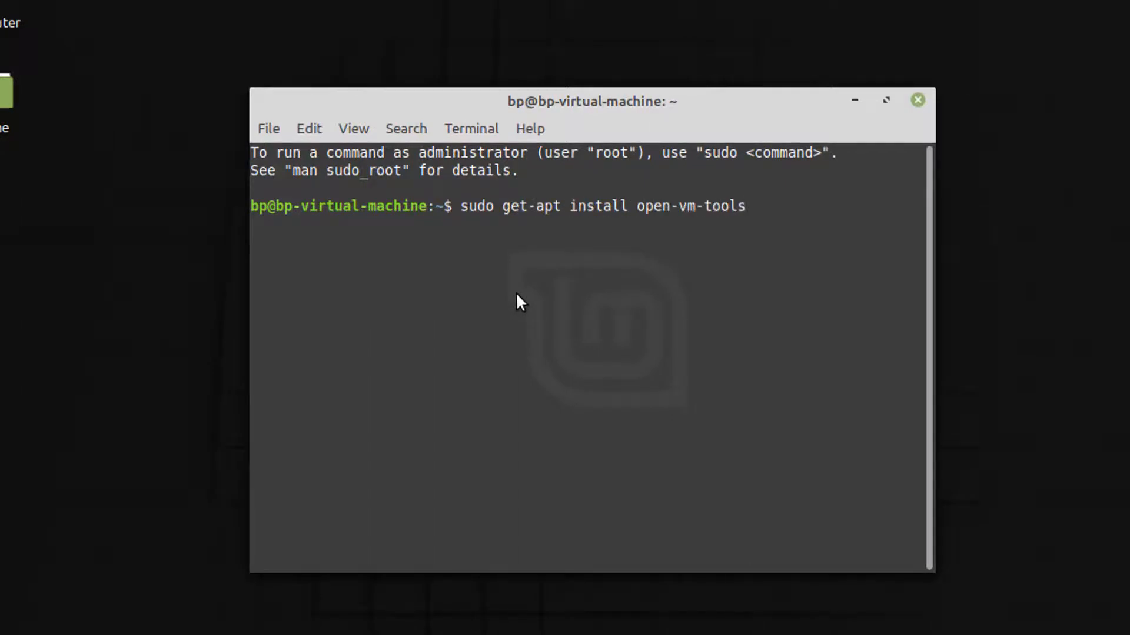
{"action": "key", "text": "Return"}
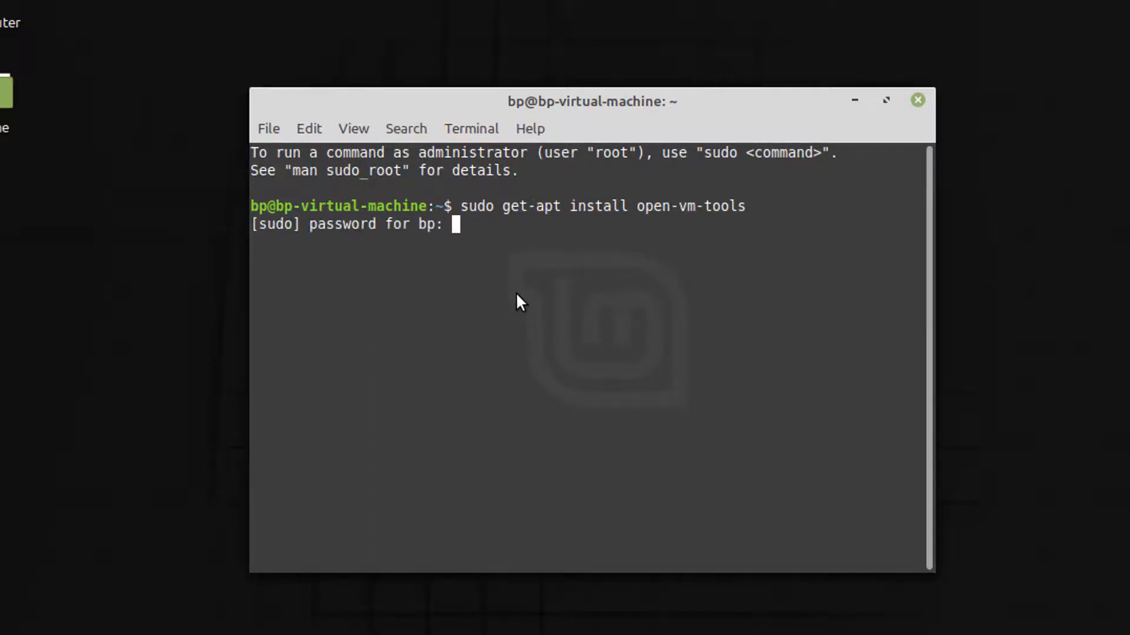
{"action": "type", "text": "******"}
{"action": "key", "text": "Return"}
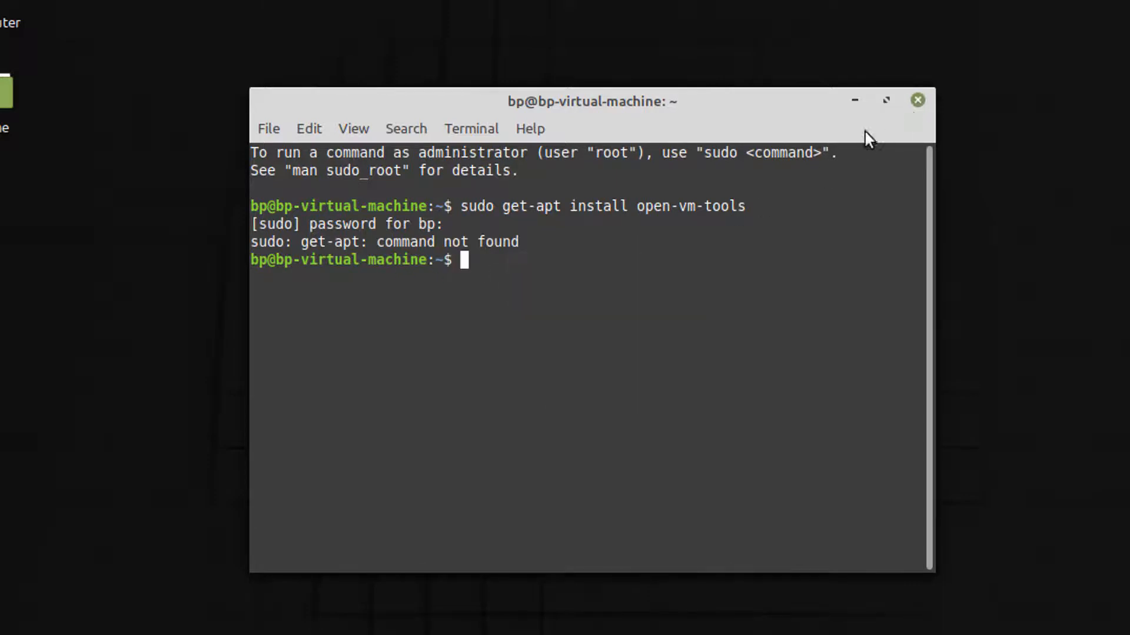
{"action": "left_click", "coordinate": [917, 102]}
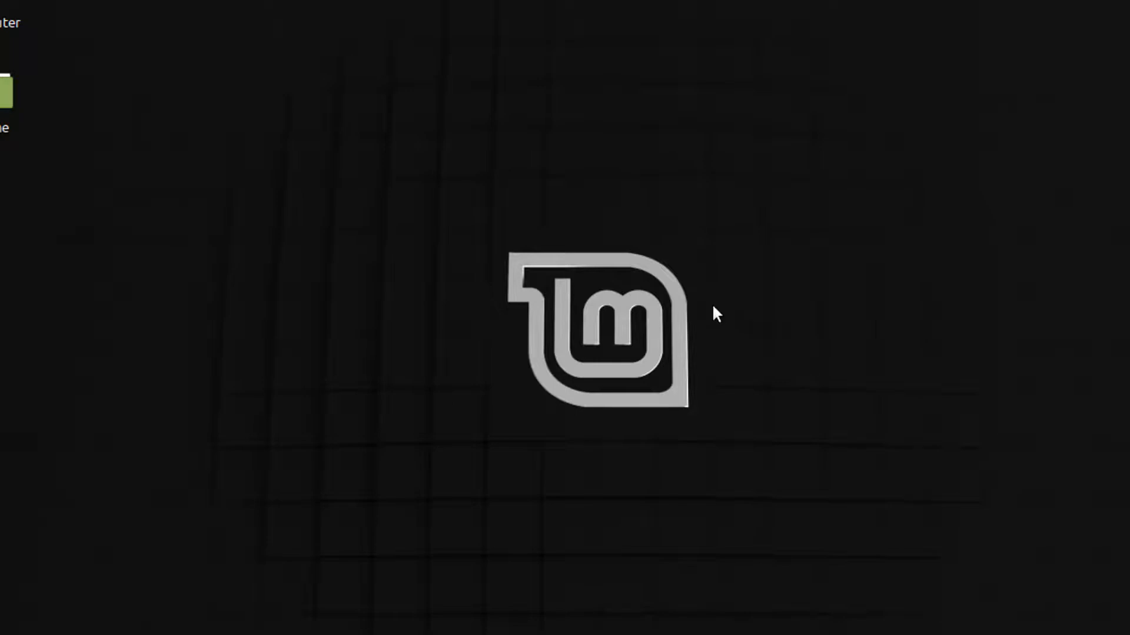
Run sudo apt install open-vm-tools with the password and Y confirmation, then type sudo apt update.
{"action": "key", "text": "ctrl+alt+t"}
{"action": "type", "text": "sudo apt-"}
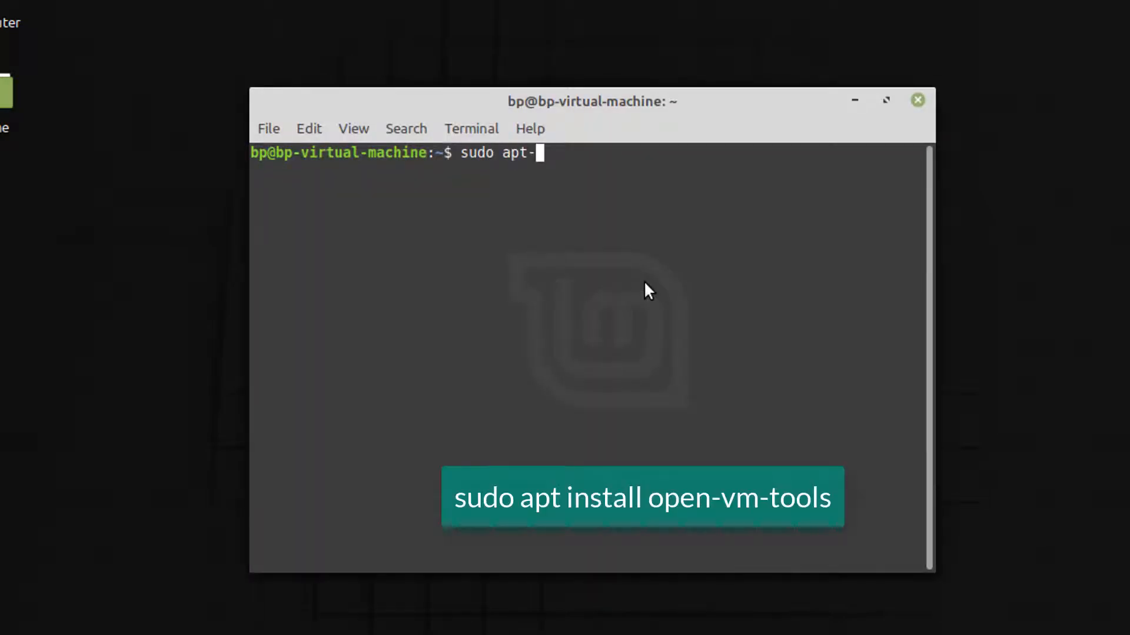
{"action": "key", "text": "BackSpace"}
{"action": "type", "text": "install open-vm-tools"}
{"action": "key", "text": "Return"}
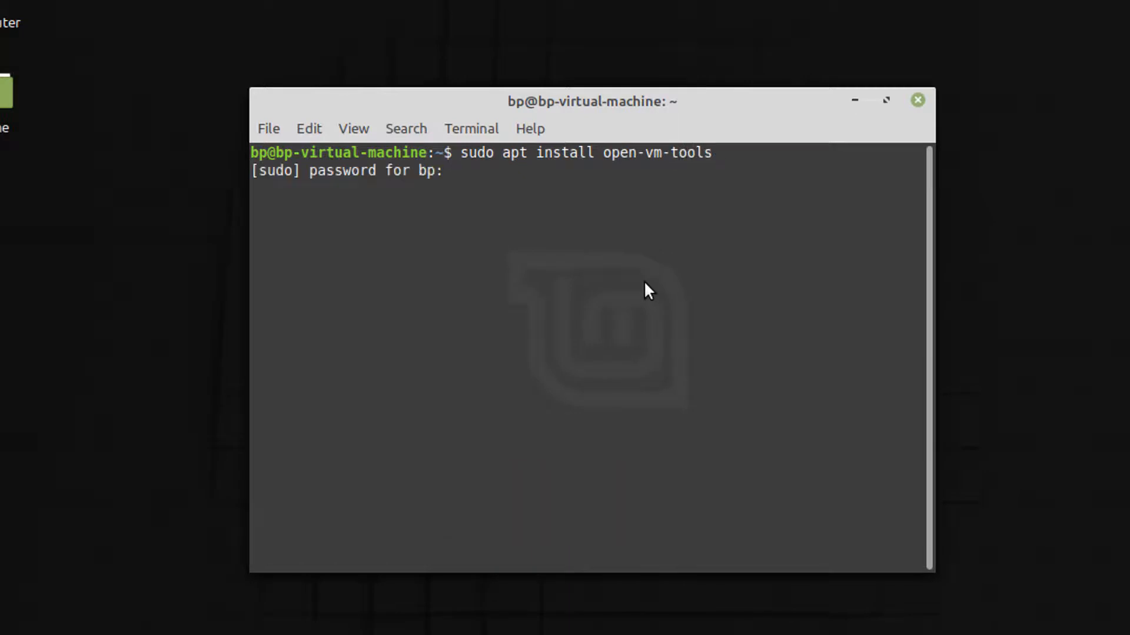
{"action": "type", "text": "******"}
{"action": "key", "text": "Return"}
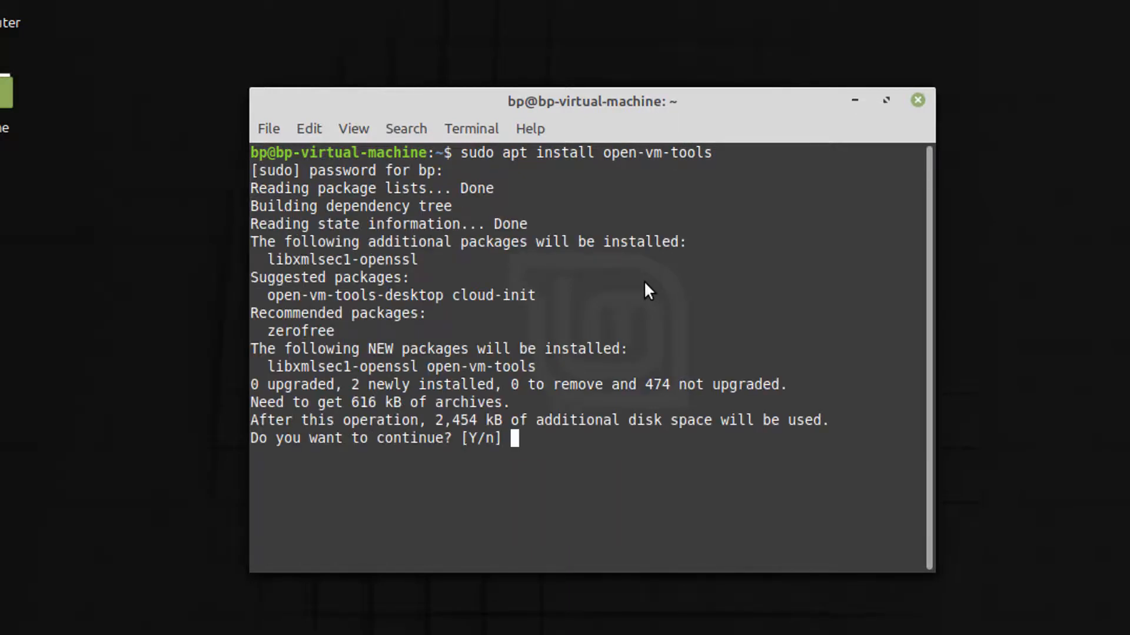
{"action": "type", "text": "Y"}
{"action": "key", "text": "Return"}
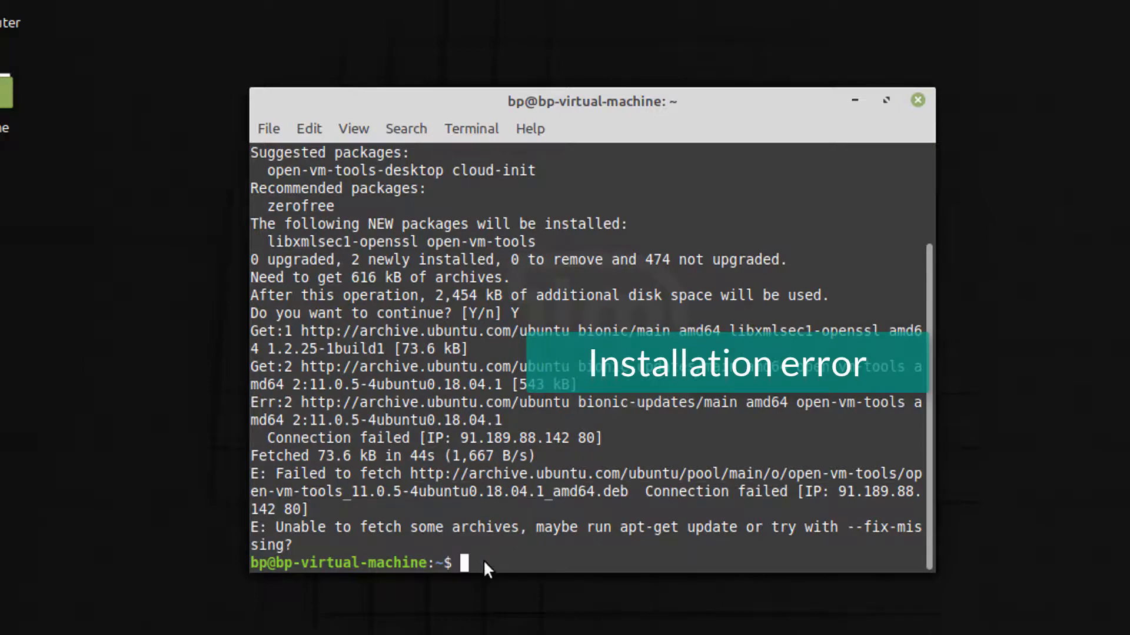
{"action": "type", "text": "sudo ap"}
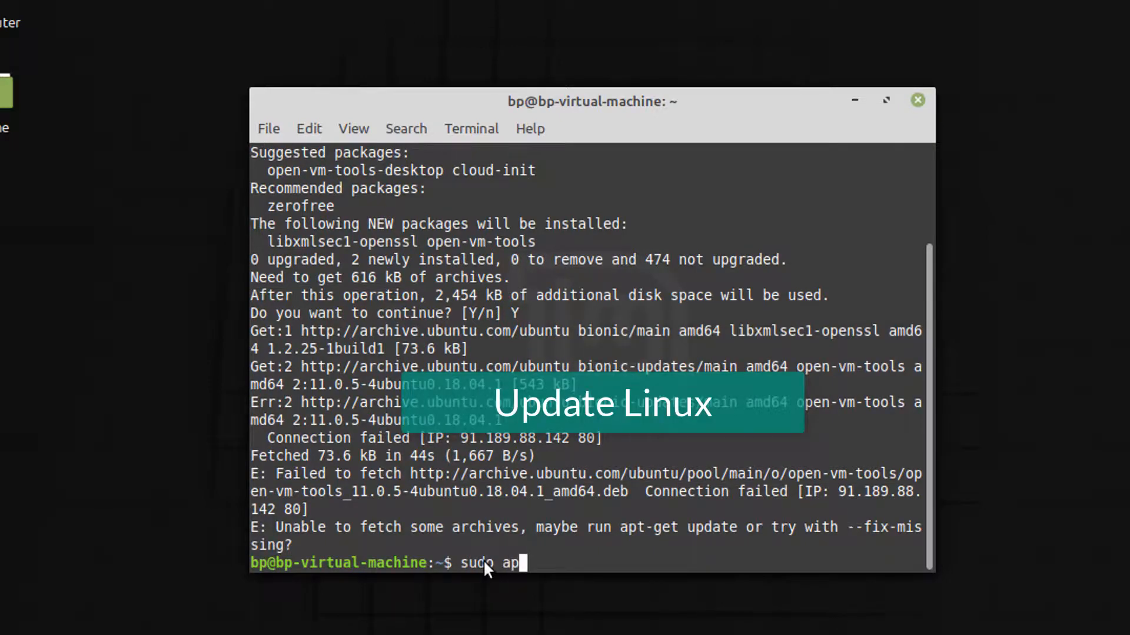
{"action": "type", "text": "t update"}
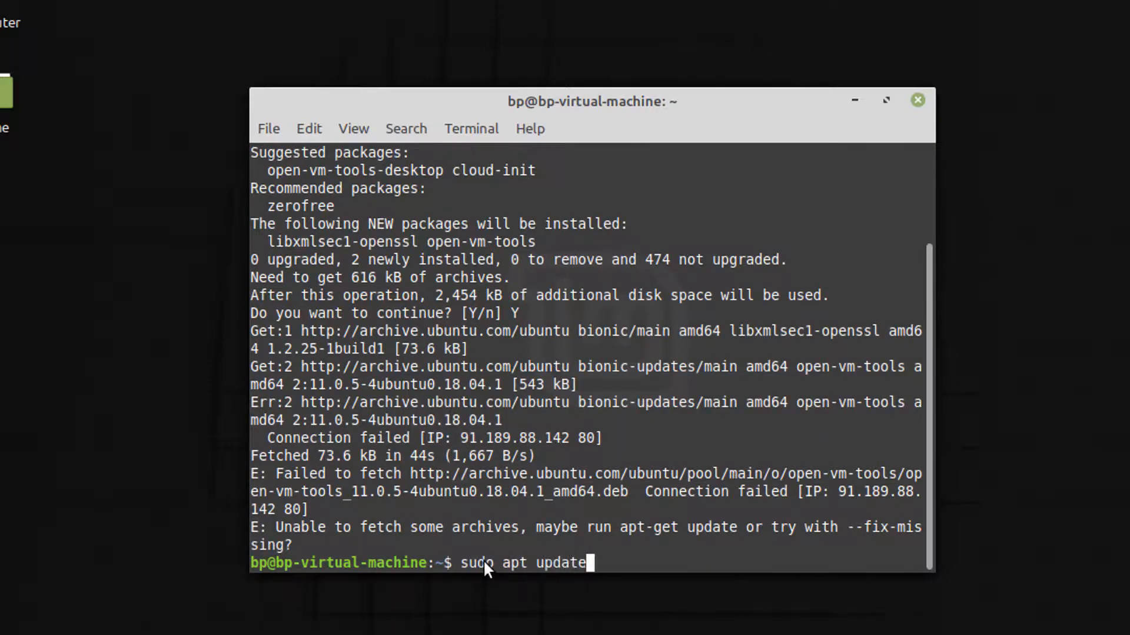
Update the package list, then install open-vm-tools with its libxmlsec1-openssl dependency, answering Y.
{"action": "key", "text": "Return"}
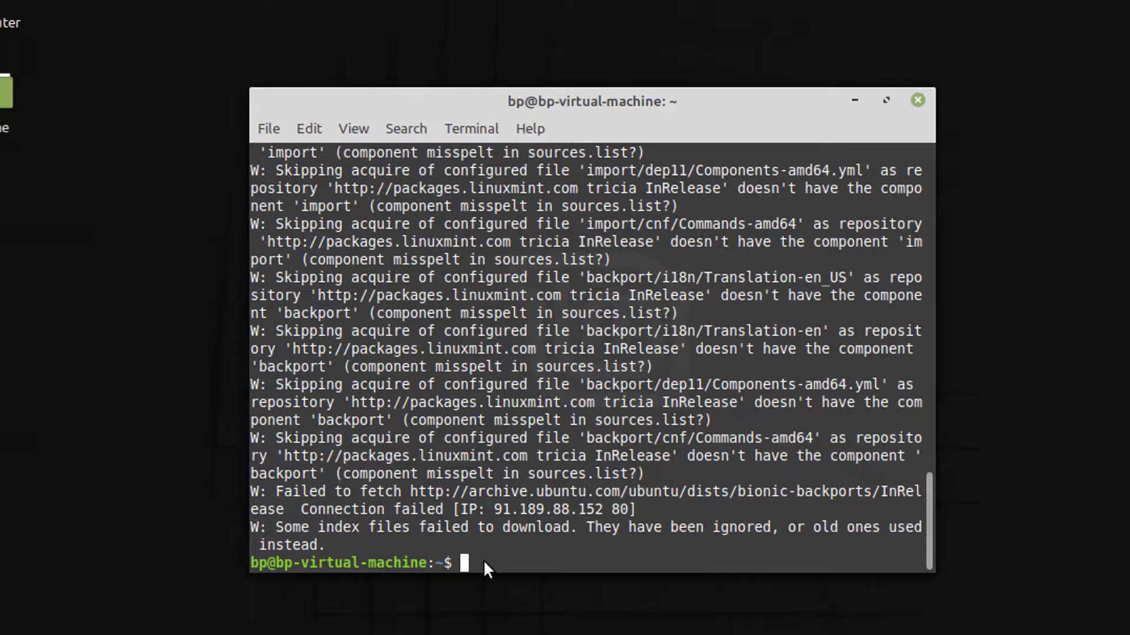
{"action": "type", "text": "sudo apt "}
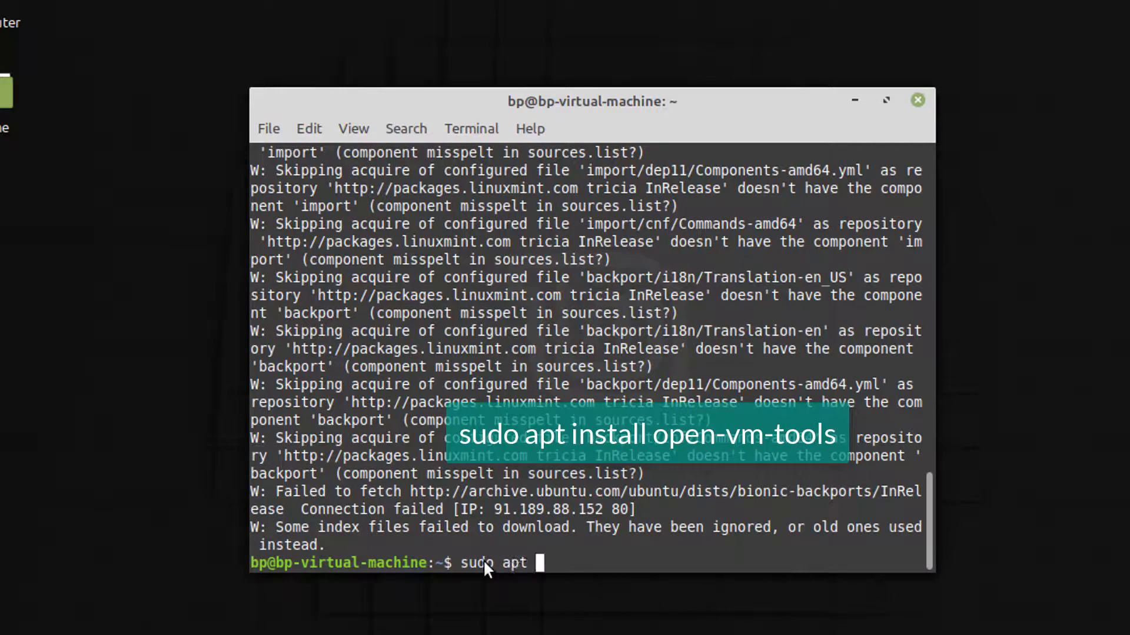
{"action": "type", "text": "install open-vm"}
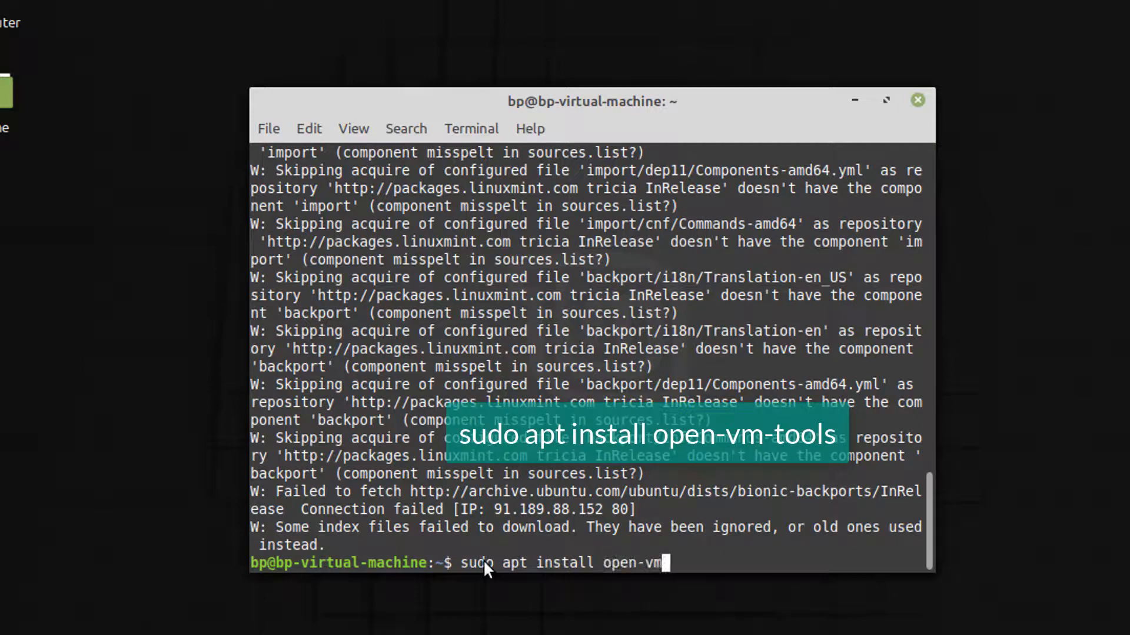
{"action": "type", "text": "-tools"}
{"action": "key", "text": "Return"}
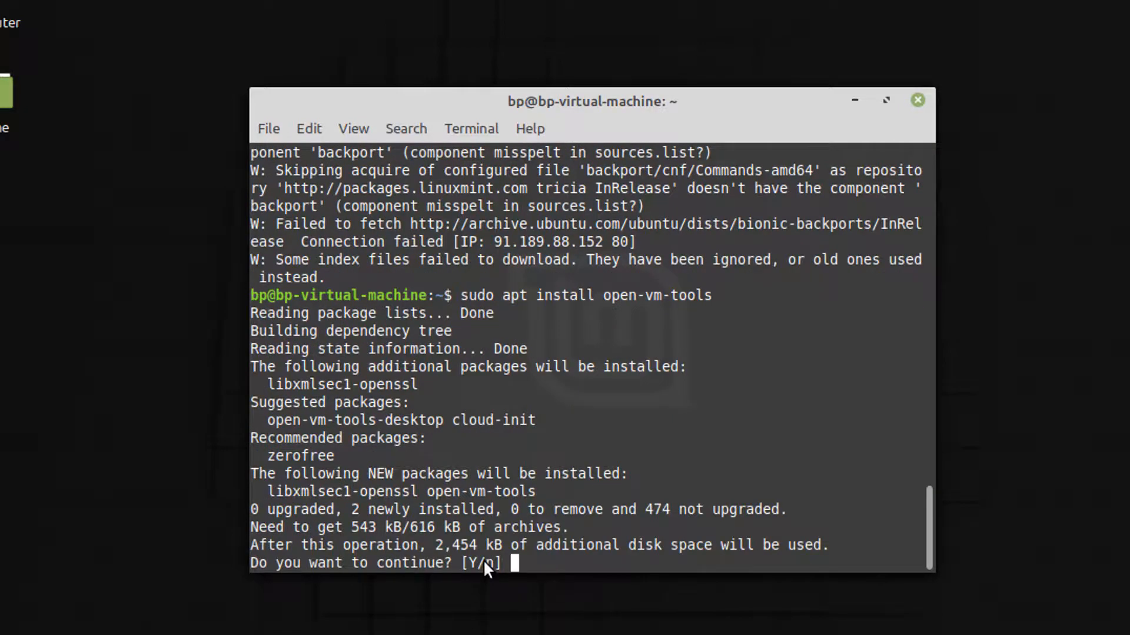
{"action": "type", "text": "Y"}
{"action": "key", "text": "Return"}
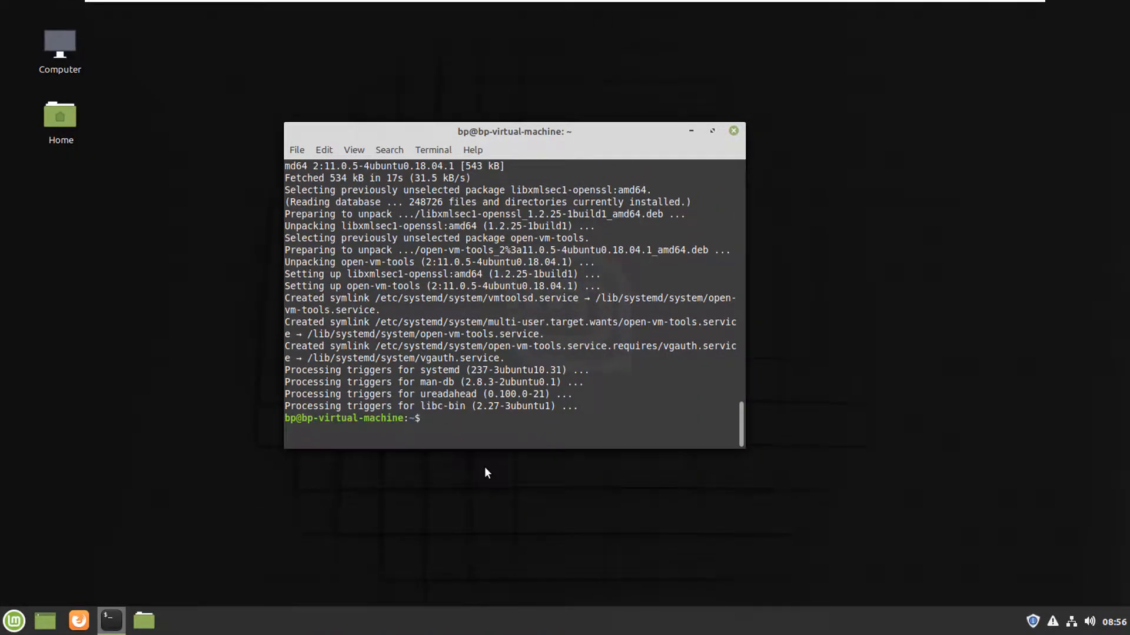
Install open-vm-tools-desktop, close the terminal, and toggle VMware's stretch guest view on and off.
{"action": "type", "text": "su"}
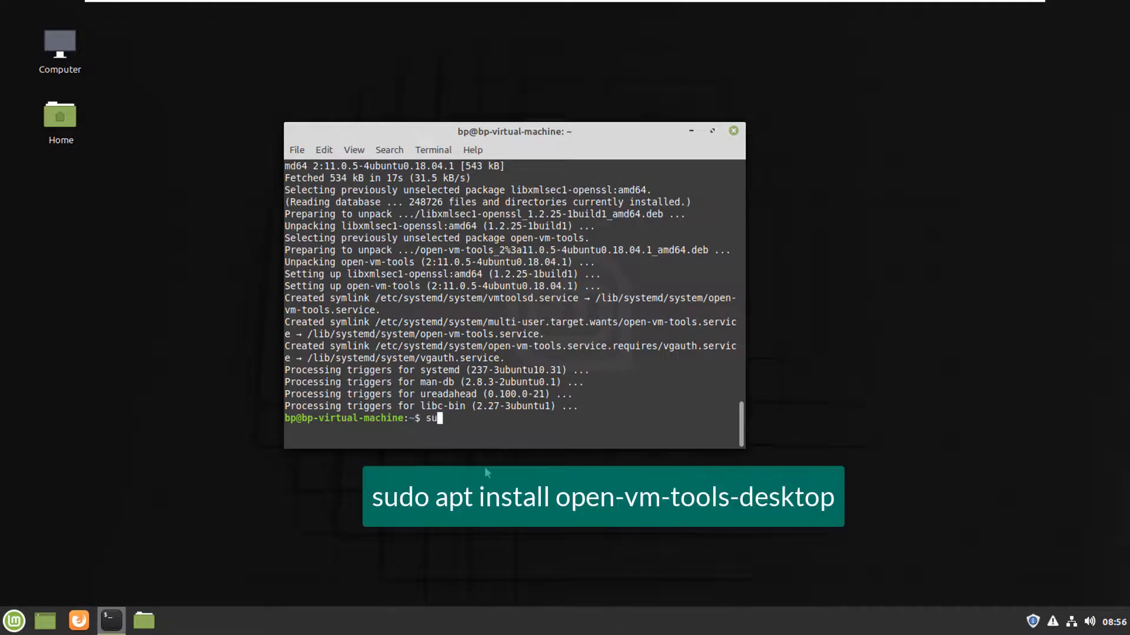
{"action": "type", "text": "do apt install open-vm-tools-desktop"}
{"action": "key", "text": "Return"}
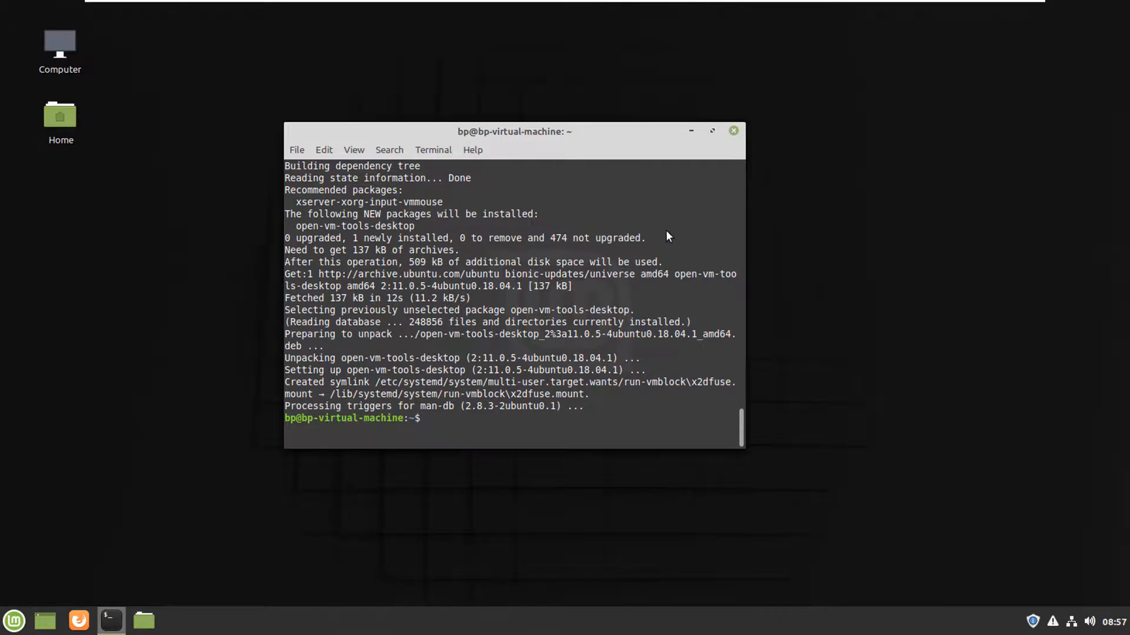
{"action": "left_click", "coordinate": [734, 131]}
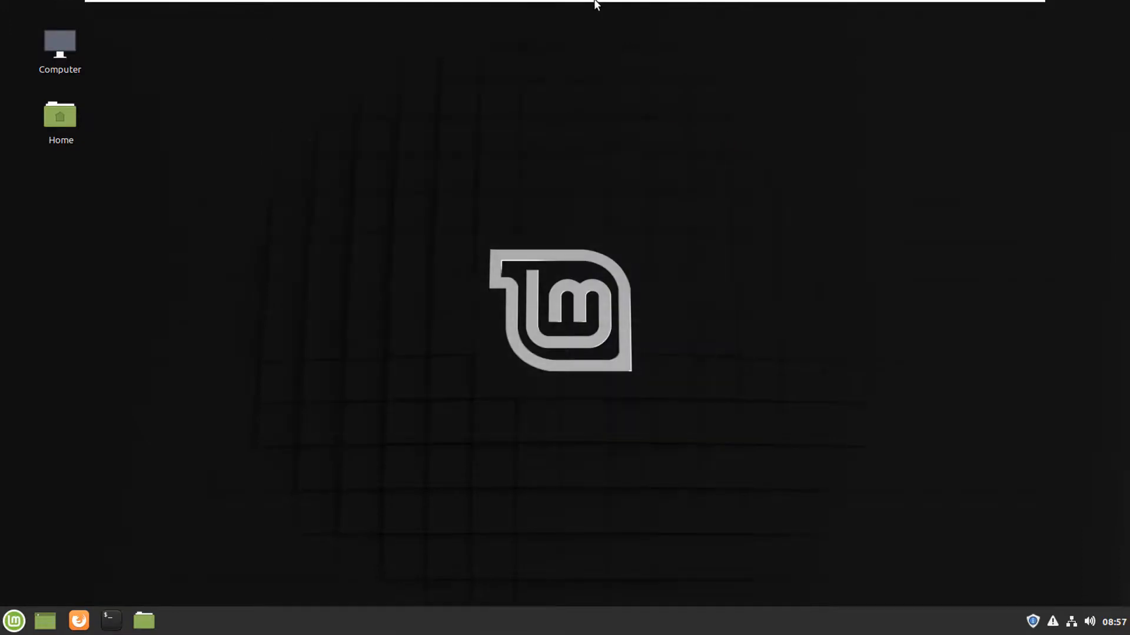
{"action": "left_click", "coordinate": [569, 8]}
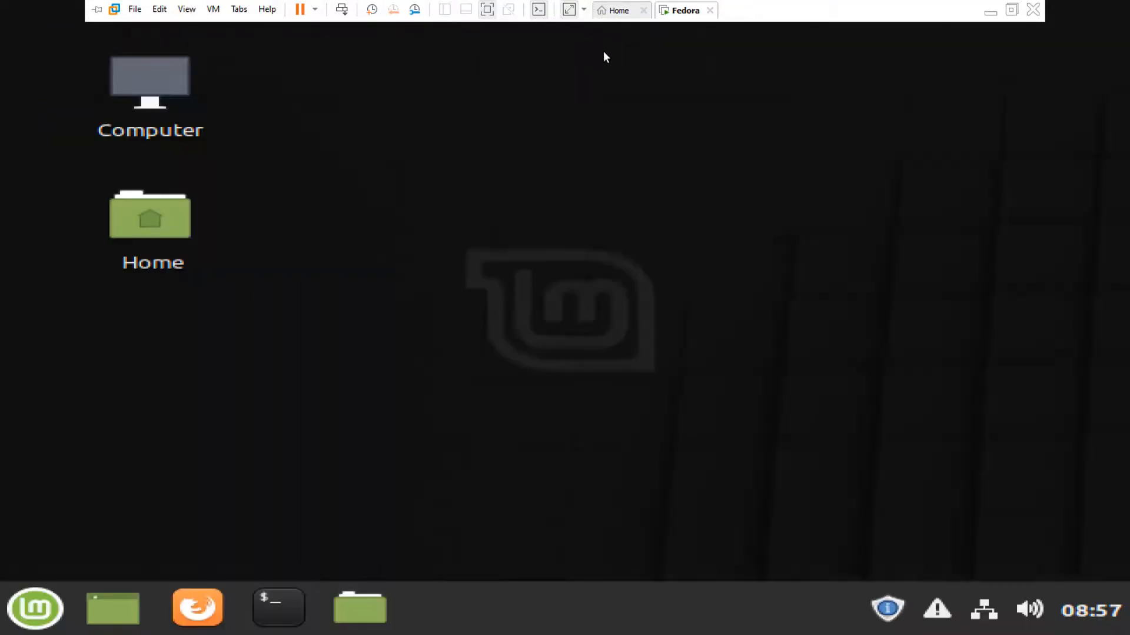
{"action": "left_click", "coordinate": [568, 9]}
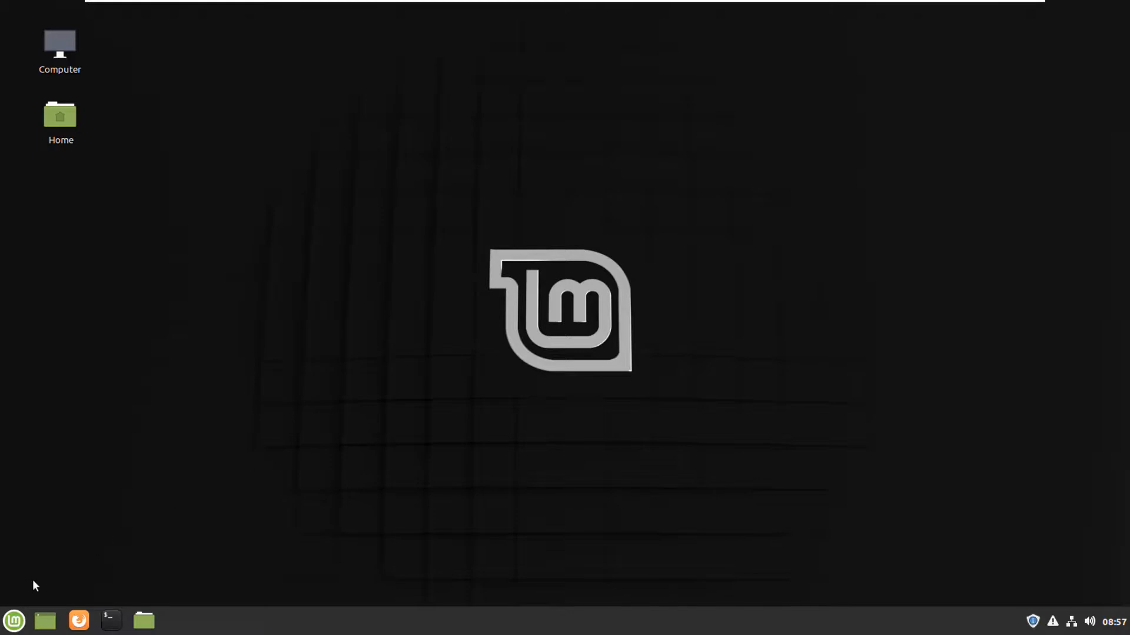
Shut down the Mint guest from its menu, dismiss the Removable Devices notice, and exit full screen.
{"action": "left_click", "coordinate": [13, 624]}
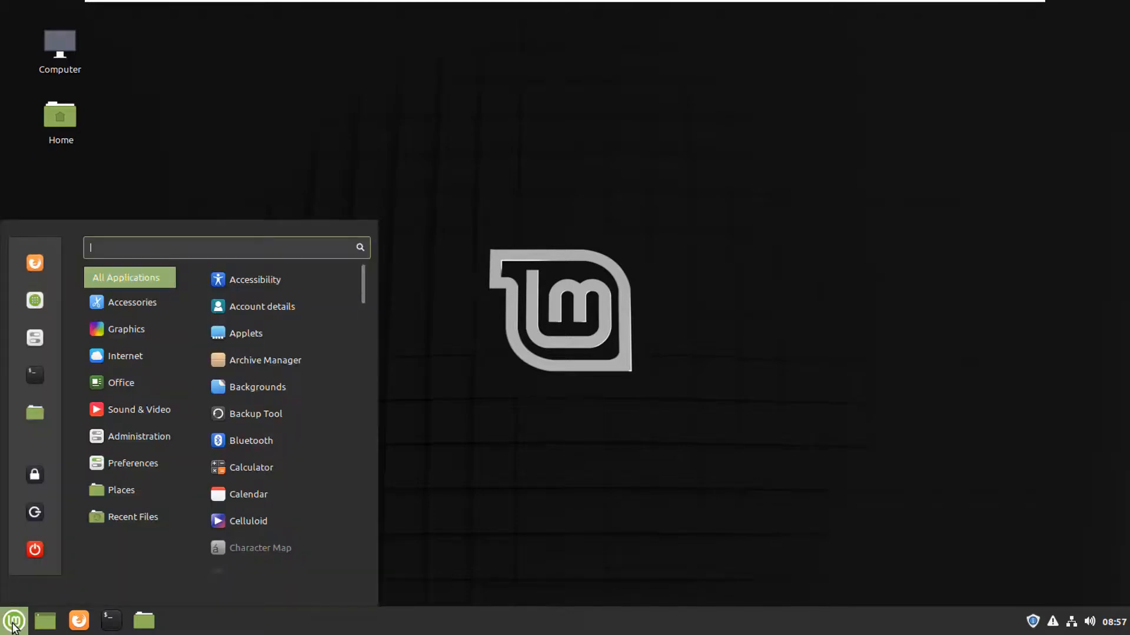
{"action": "left_click", "coordinate": [31, 550]}
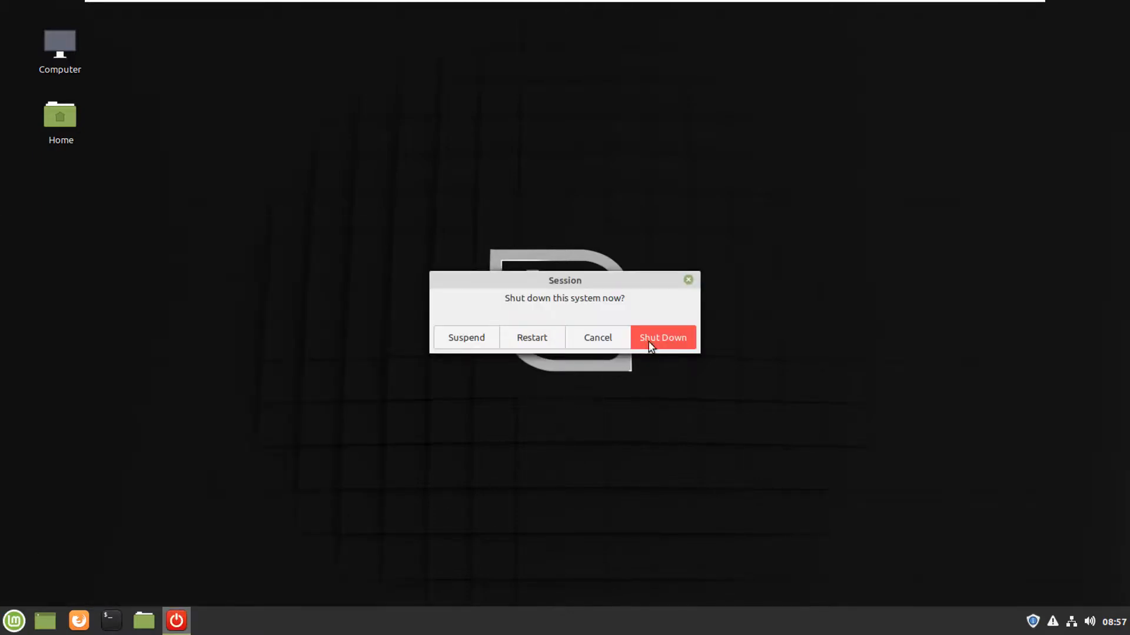
{"action": "left_click", "coordinate": [660, 340]}
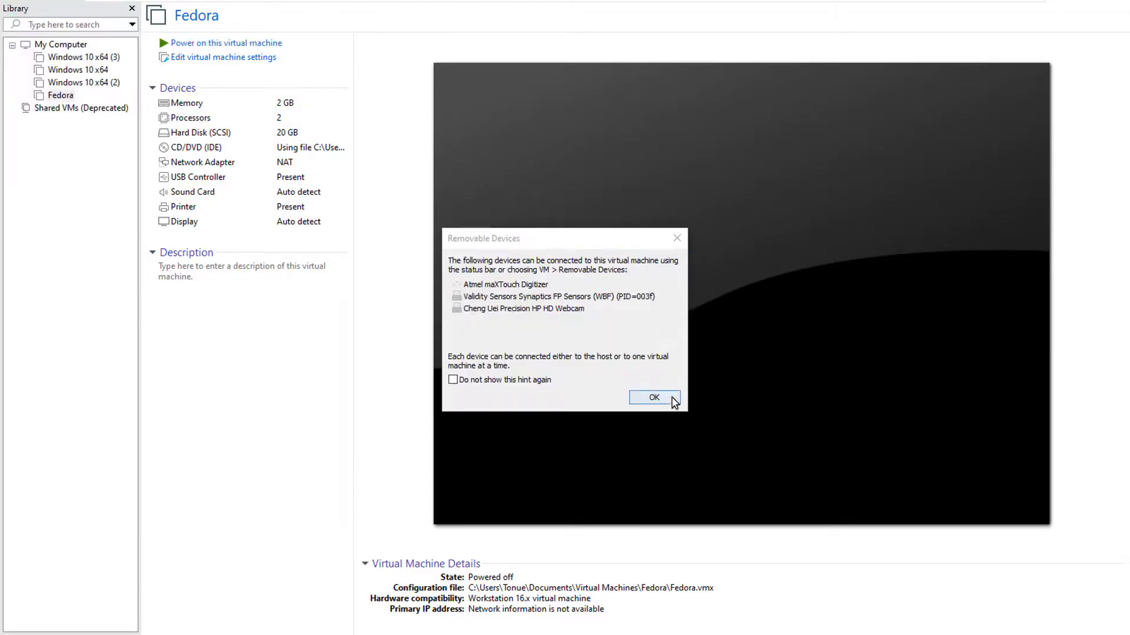
{"action": "left_click", "coordinate": [654, 398]}
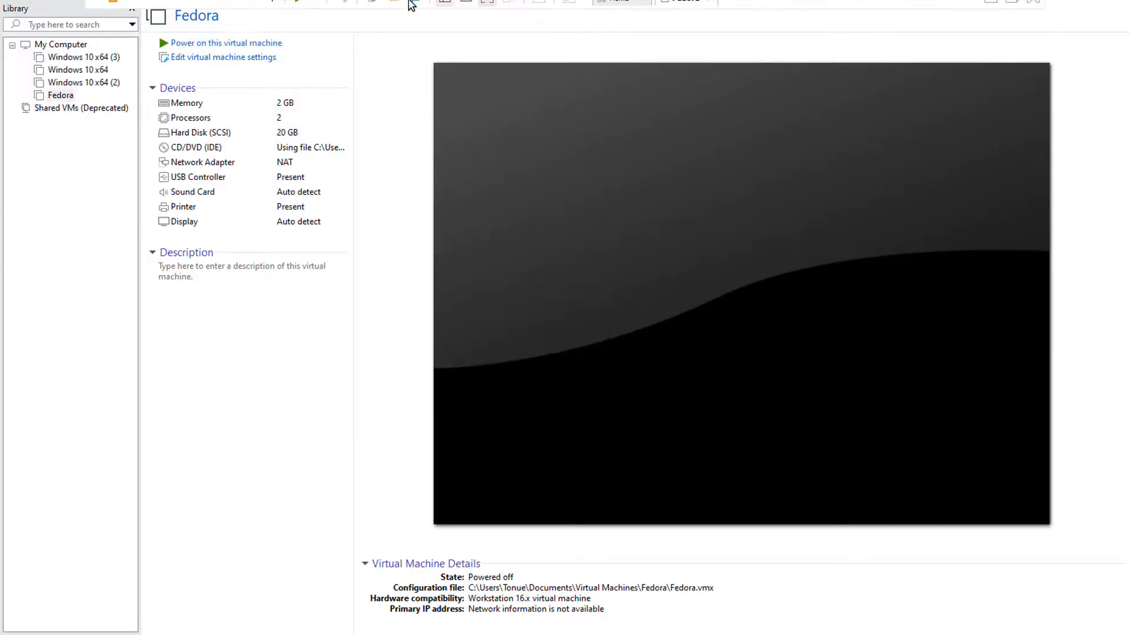
{"action": "left_click", "coordinate": [486, 12]}
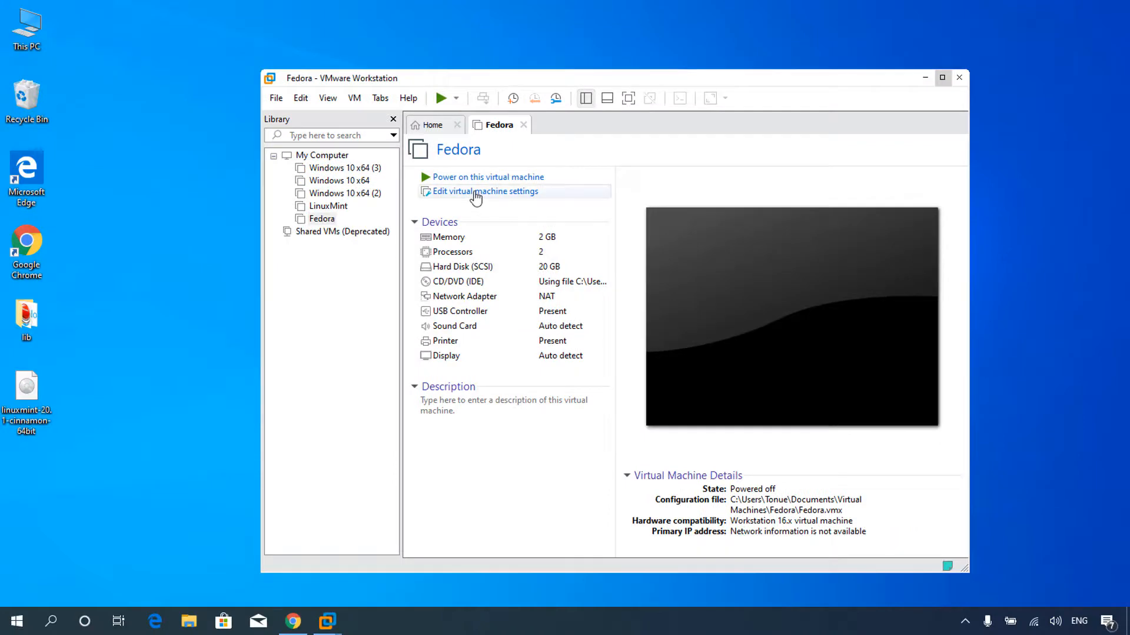
Switch the CD/DVD (IDE) drive from the Linux Mint ISO to an auto-detected physical drive.
{"action": "left_click", "coordinate": [476, 192]}
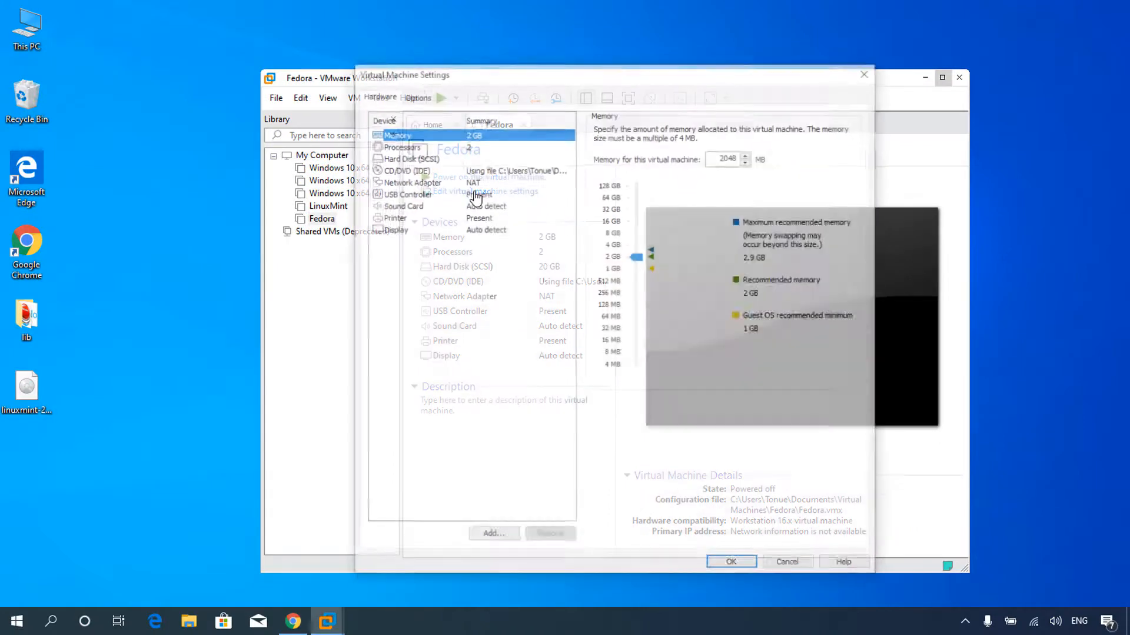
{"action": "left_click", "coordinate": [400, 146]}
{"action": "left_click", "coordinate": [400, 157]}
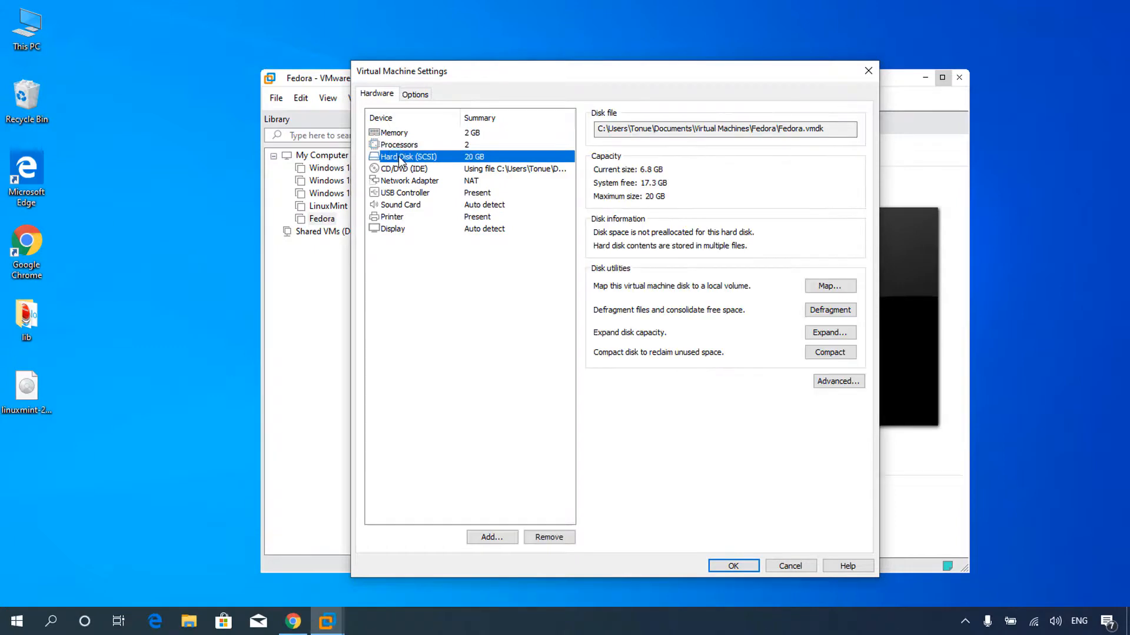
{"action": "left_click", "coordinate": [399, 170]}
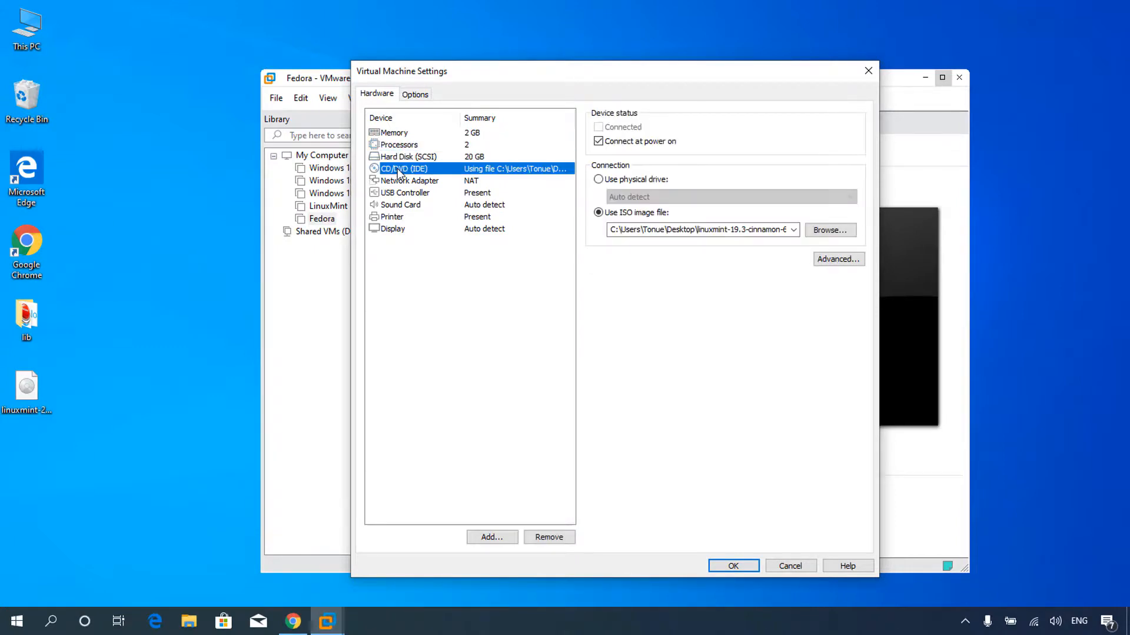
{"action": "left_click", "coordinate": [599, 180]}
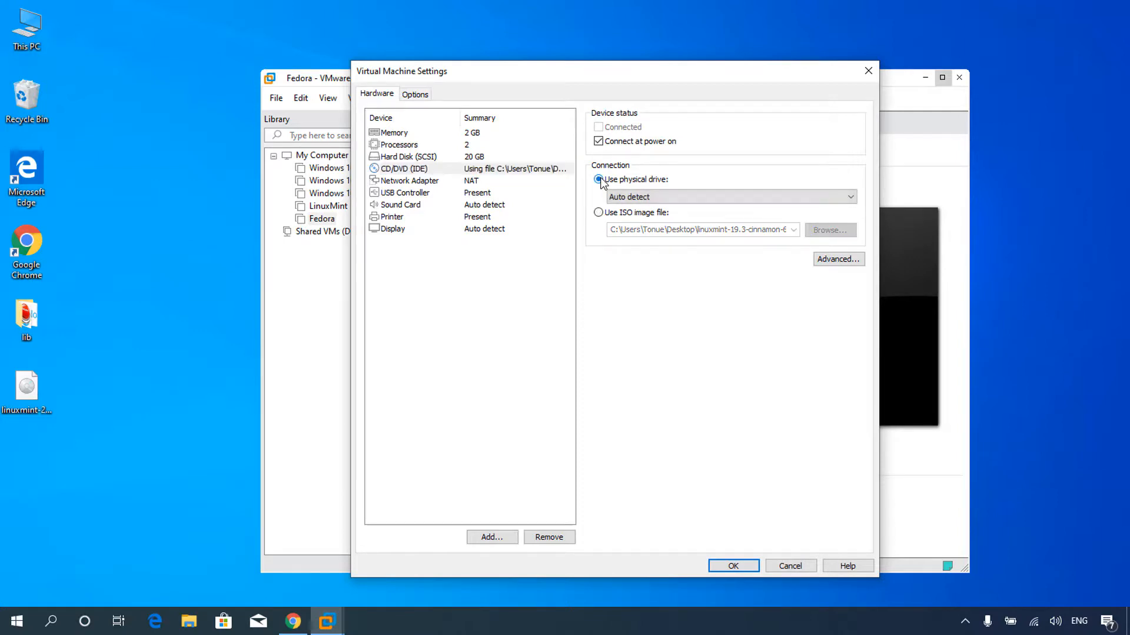
{"action": "left_click", "coordinate": [642, 197]}
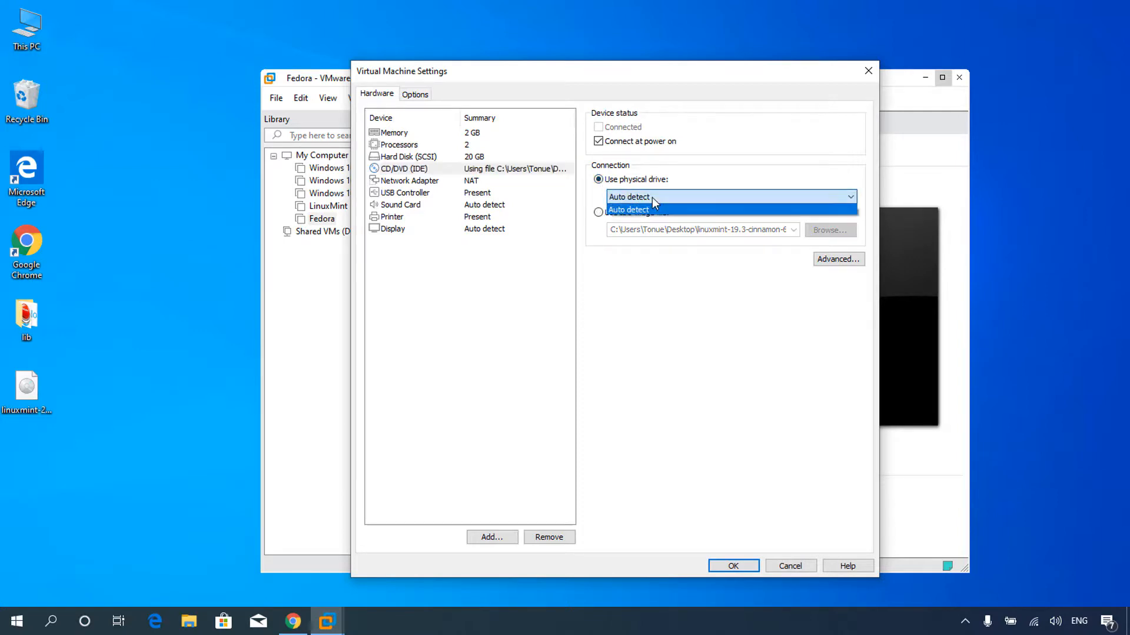
{"action": "left_click", "coordinate": [642, 208]}
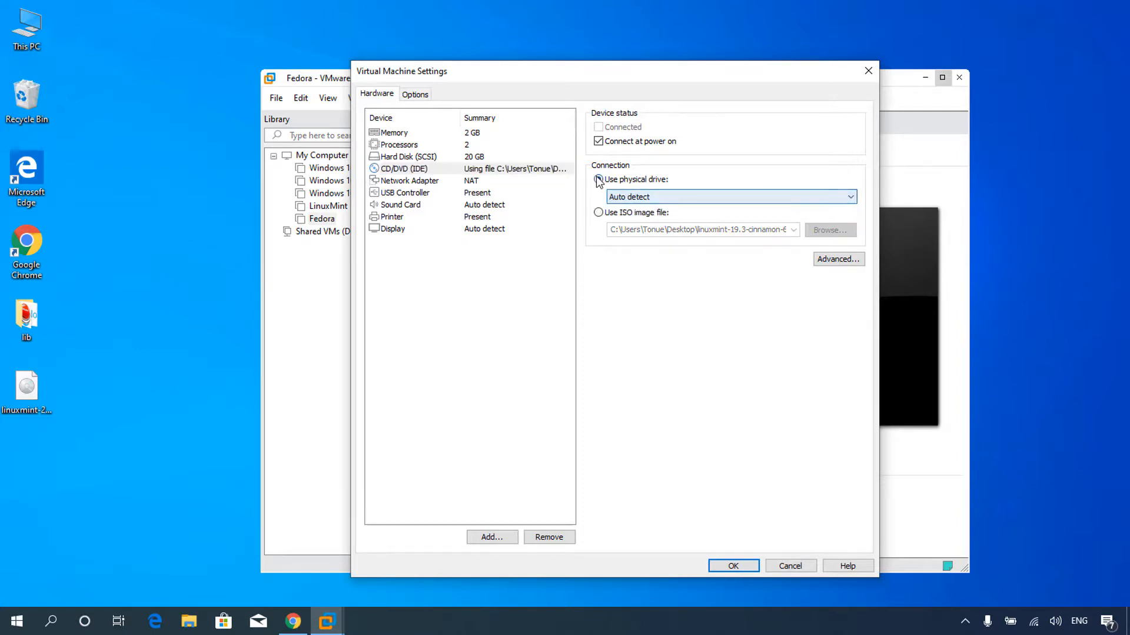
{"action": "left_click", "coordinate": [733, 566]}
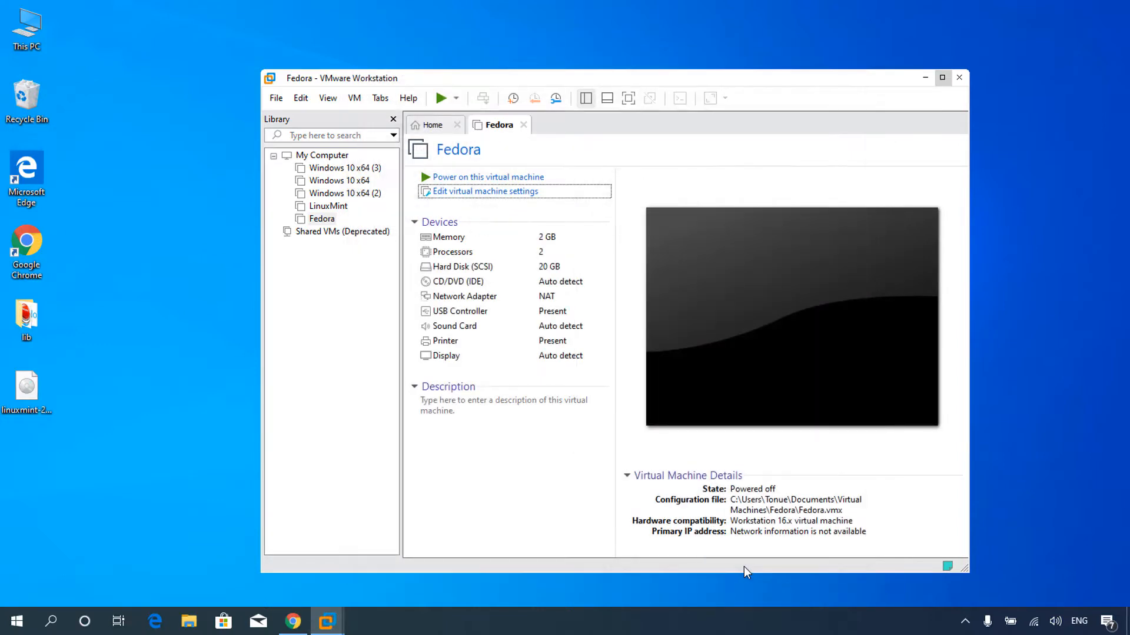
Power on the Fedora machine, accept the drive reconnect prompt, and log in with the account password.
{"action": "left_click", "coordinate": [482, 177]}
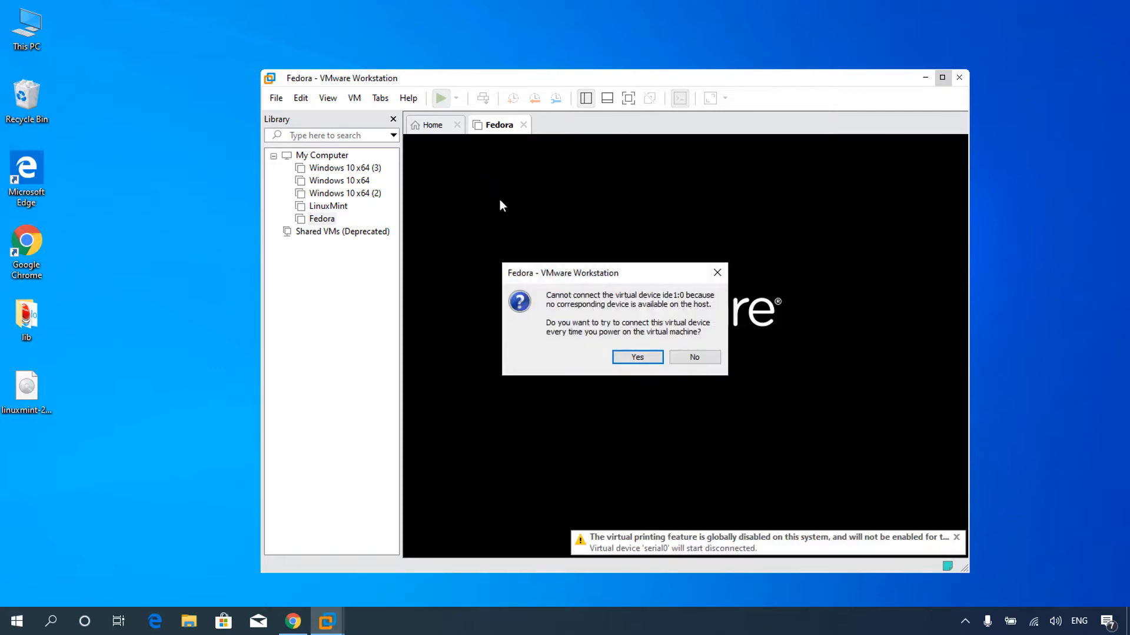
{"action": "left_click", "coordinate": [645, 357]}
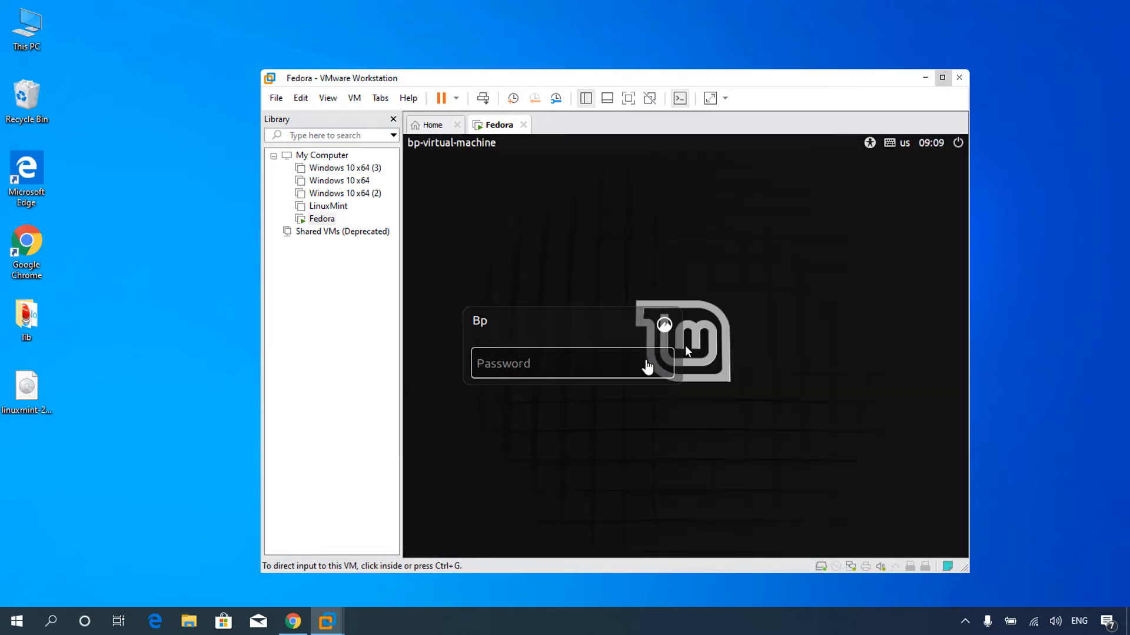
{"action": "left_click", "coordinate": [647, 367]}
{"action": "type", "text": "****"}
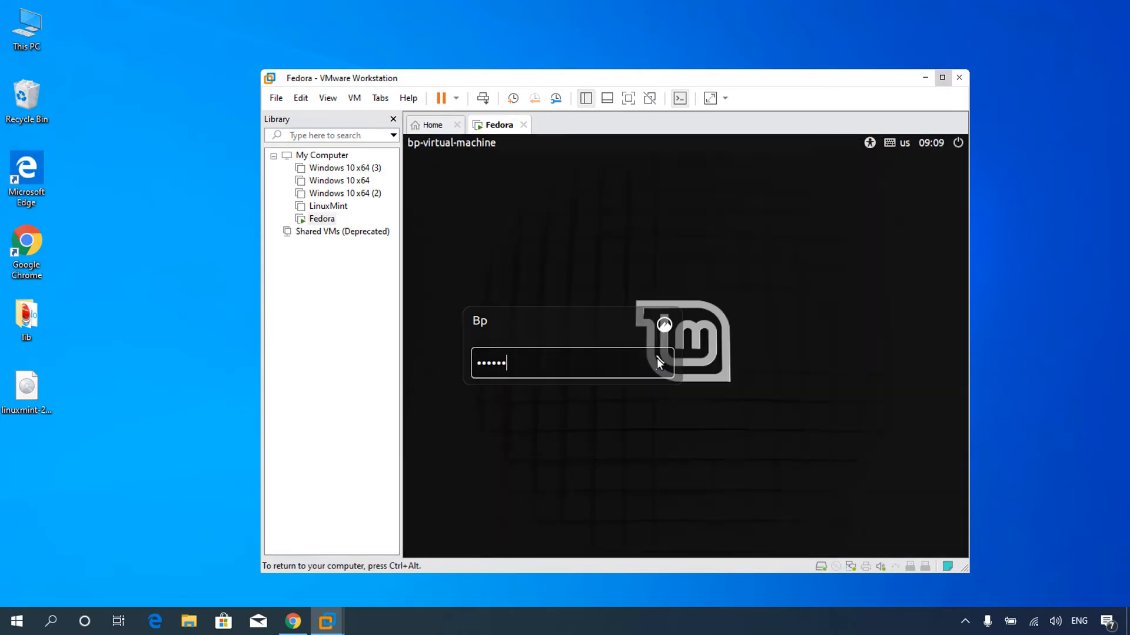
{"action": "key", "text": "Return"}
{"action": "key", "text": "ctrl+alt+Return"}
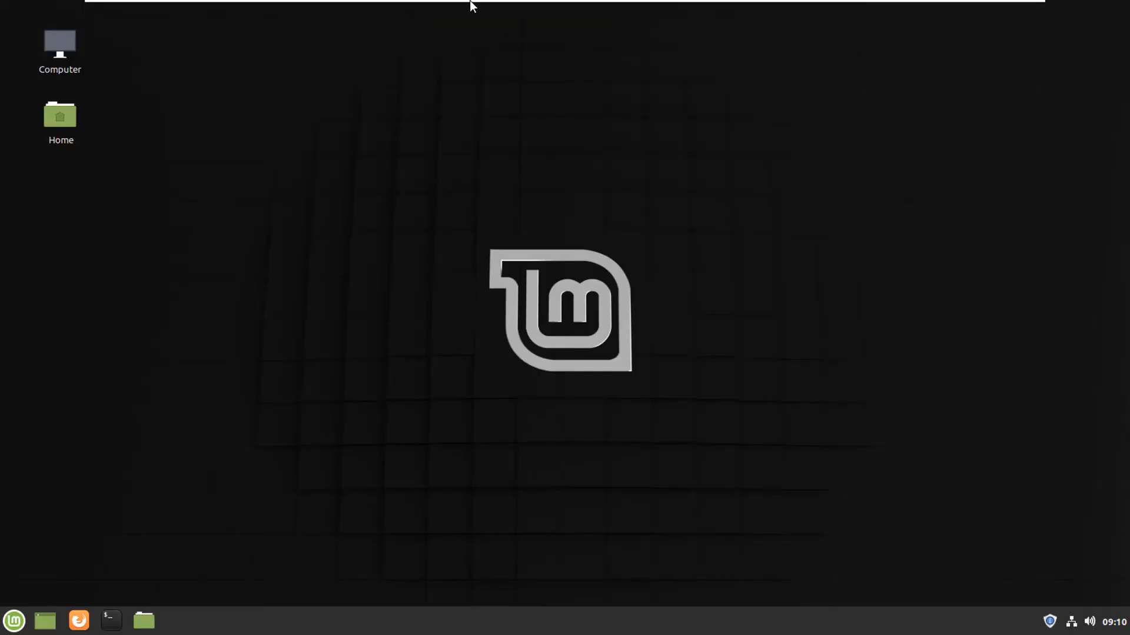
Leave full screen, shut down the guest from the Power menu, and close the Fedora tab.
{"action": "left_click", "coordinate": [490, 6]}
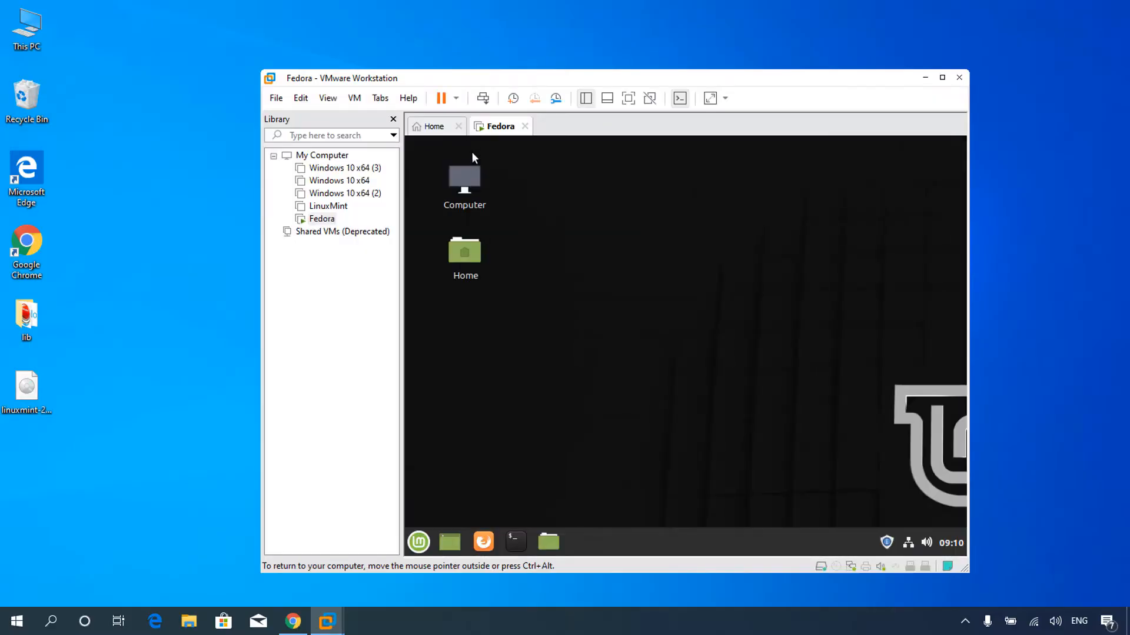
{"action": "left_click", "coordinate": [456, 98]}
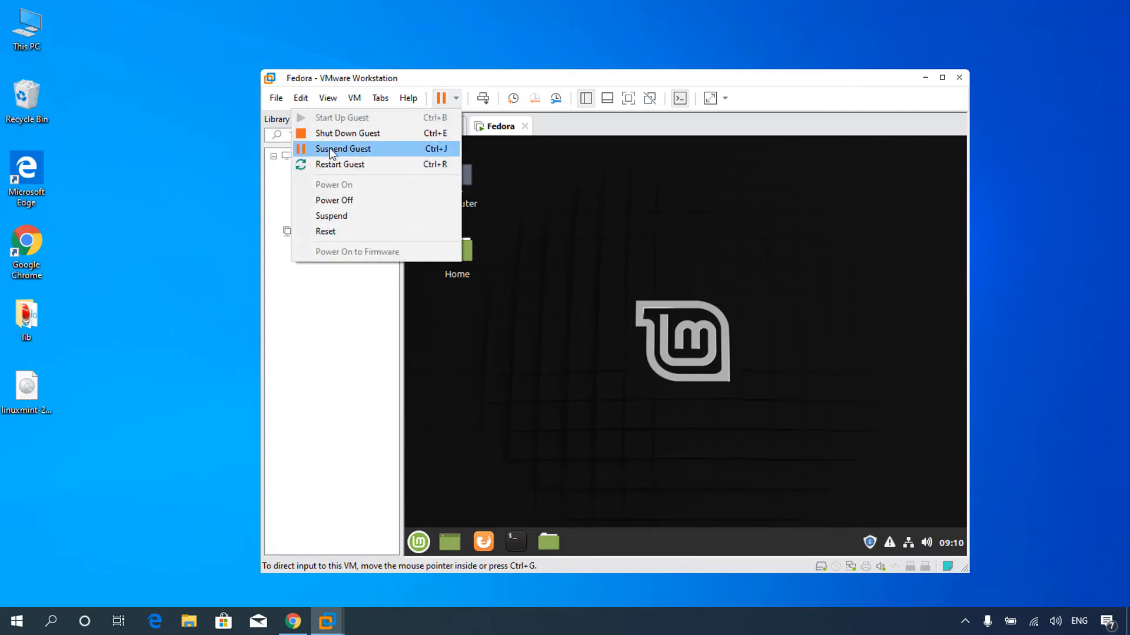
{"action": "left_click", "coordinate": [342, 133]}
{"action": "left_click", "coordinate": [637, 353]}
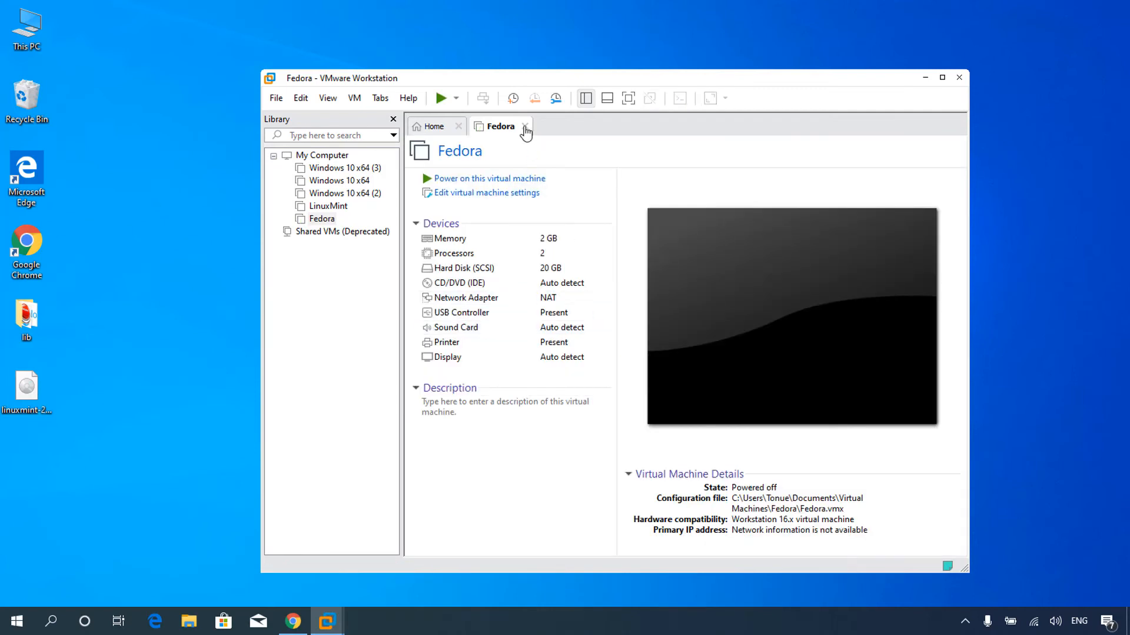
{"action": "left_click", "coordinate": [524, 127]}
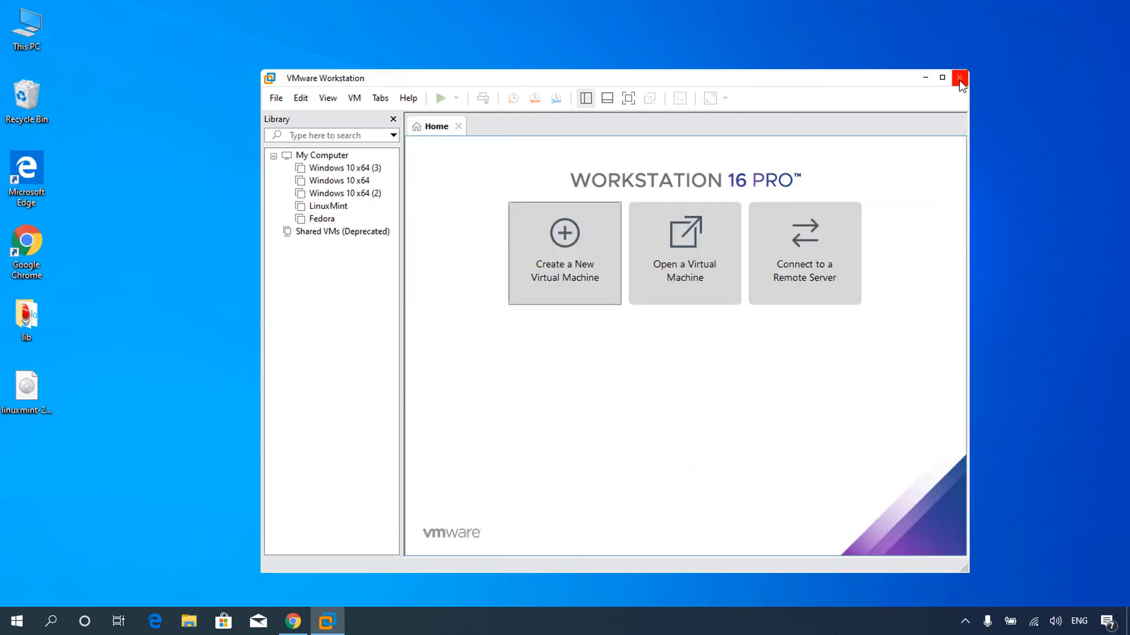